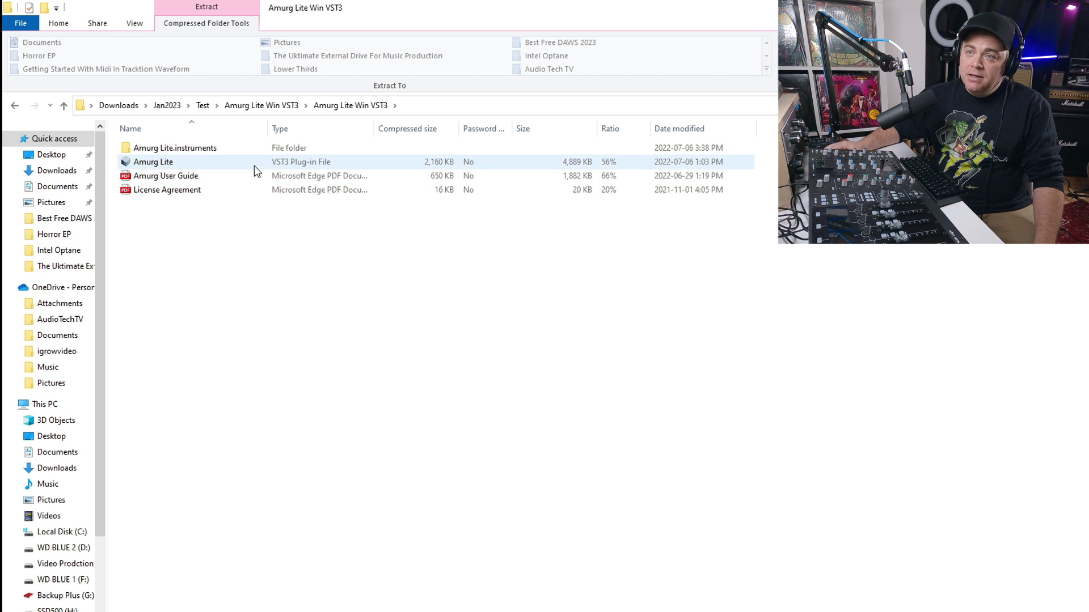
- Select the Amurg Lite file and browse another window to C:\Program Files\Common Files\VST3
click(162, 163)
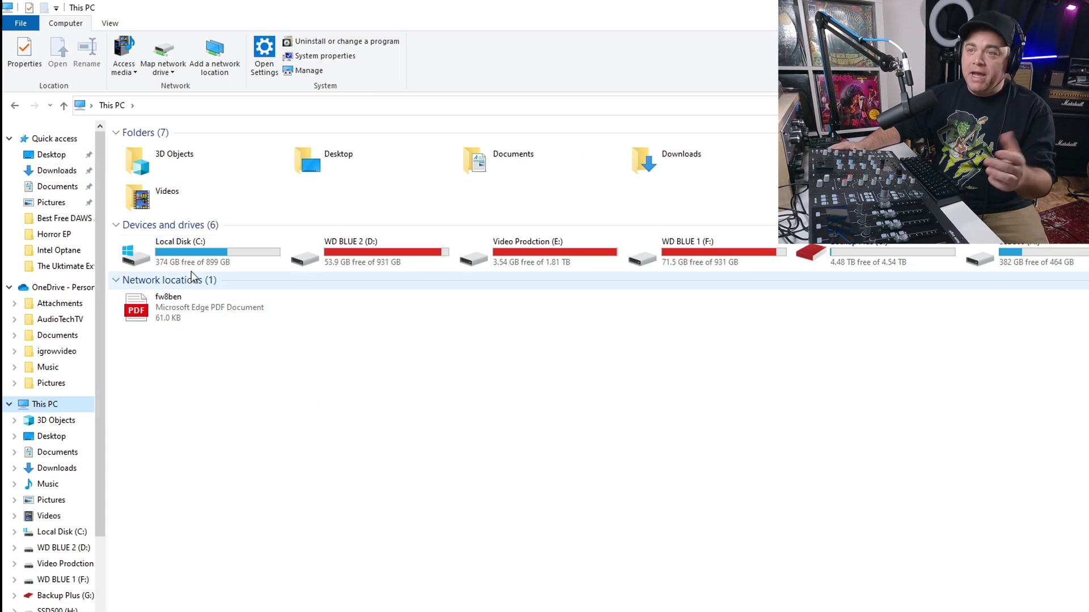
double_click(196, 255)
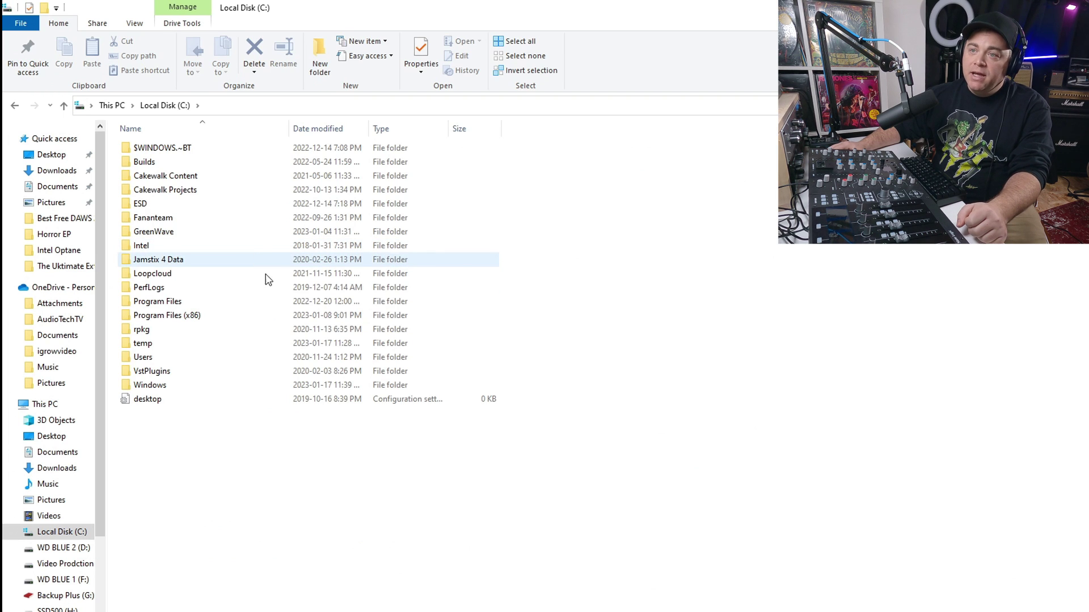
double_click(164, 302)
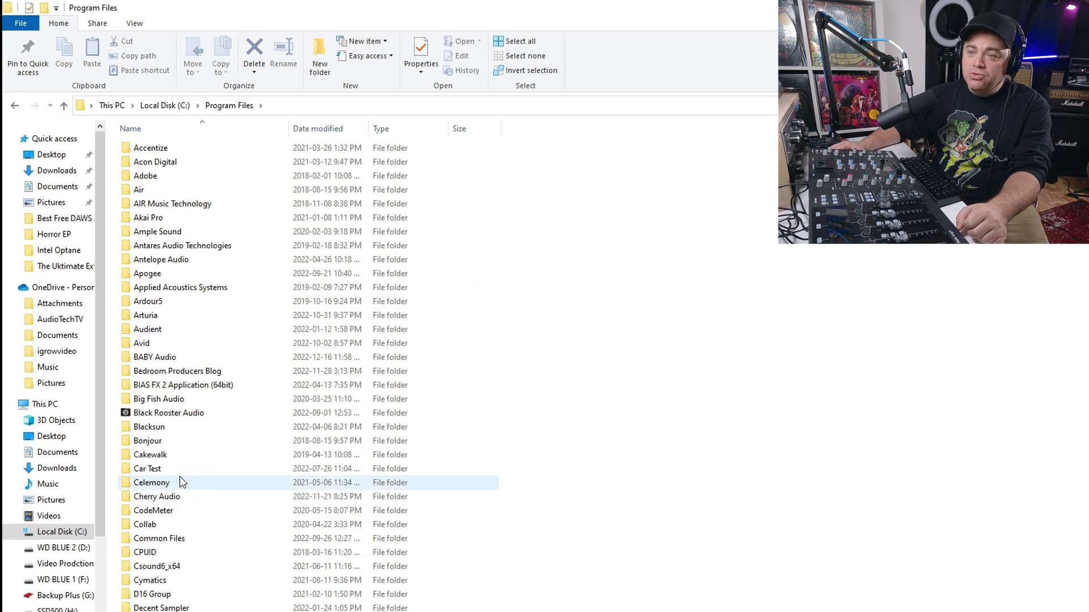
double_click(182, 539)
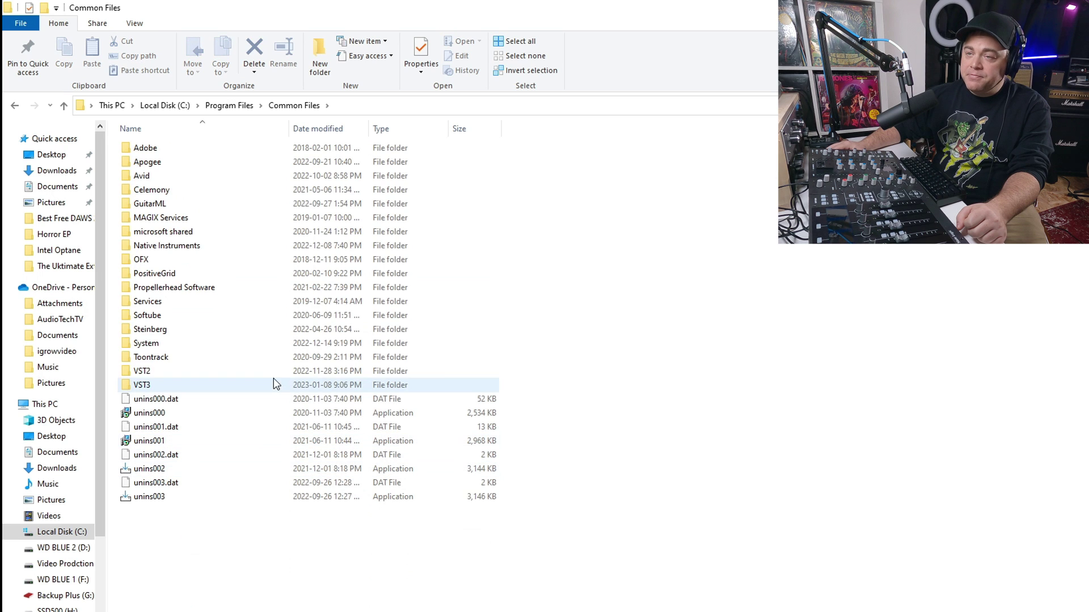
double_click(141, 385)
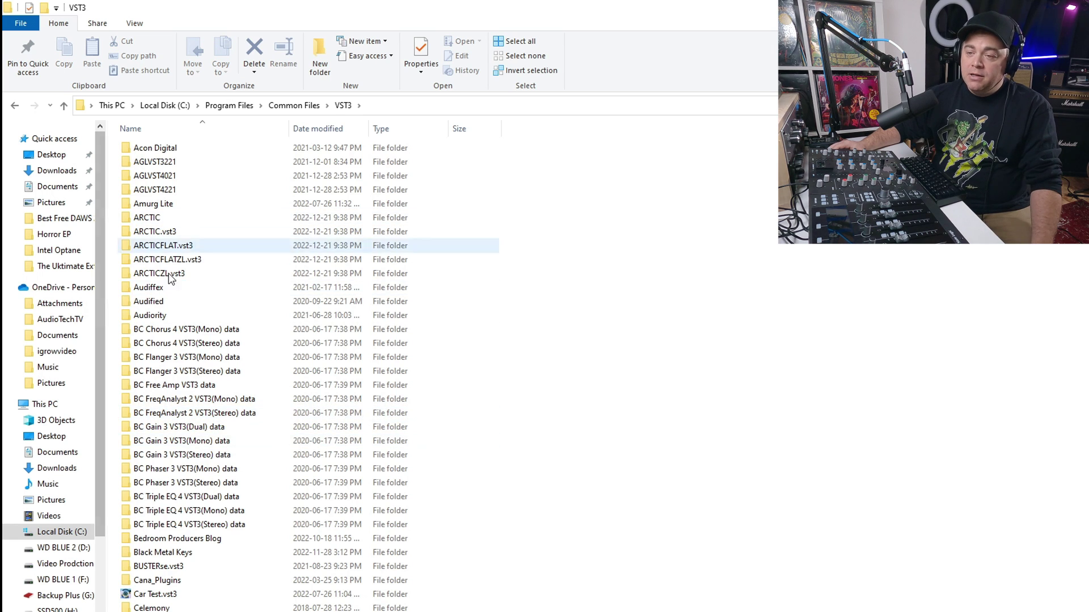
key(alt+Tab)
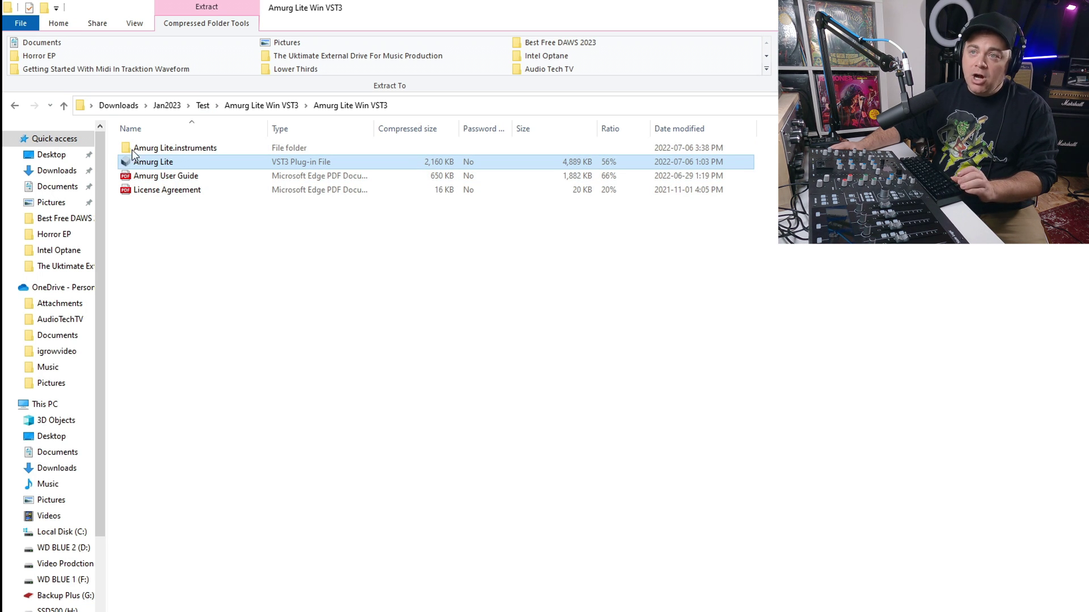
- Copy the Amurg Lite Win VST3 folder from the zip, then bring up the VST3 window
click(264, 105)
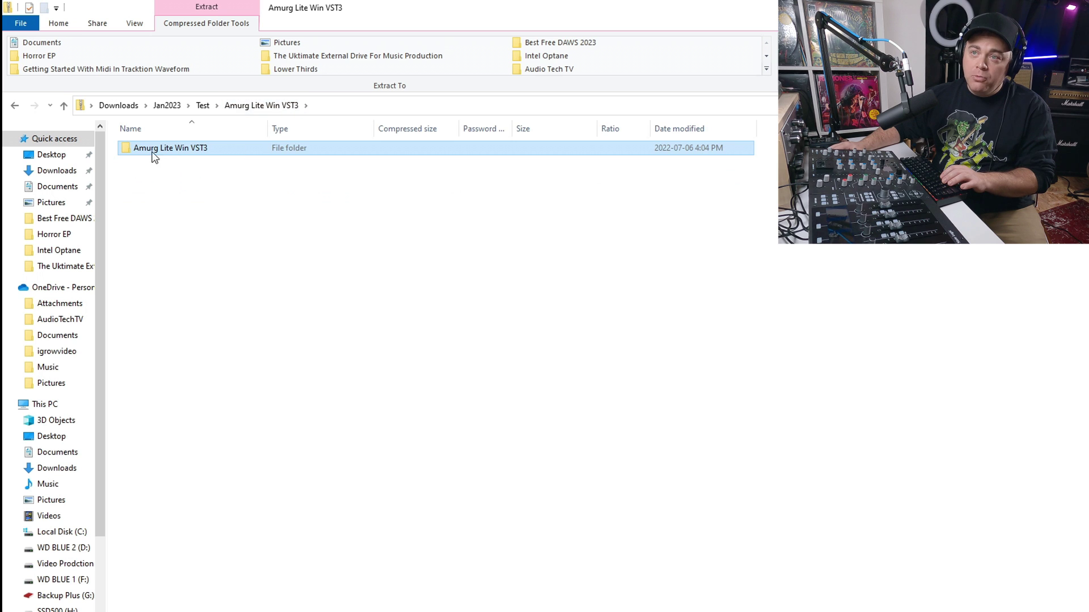
right_click(142, 155)
click(192, 206)
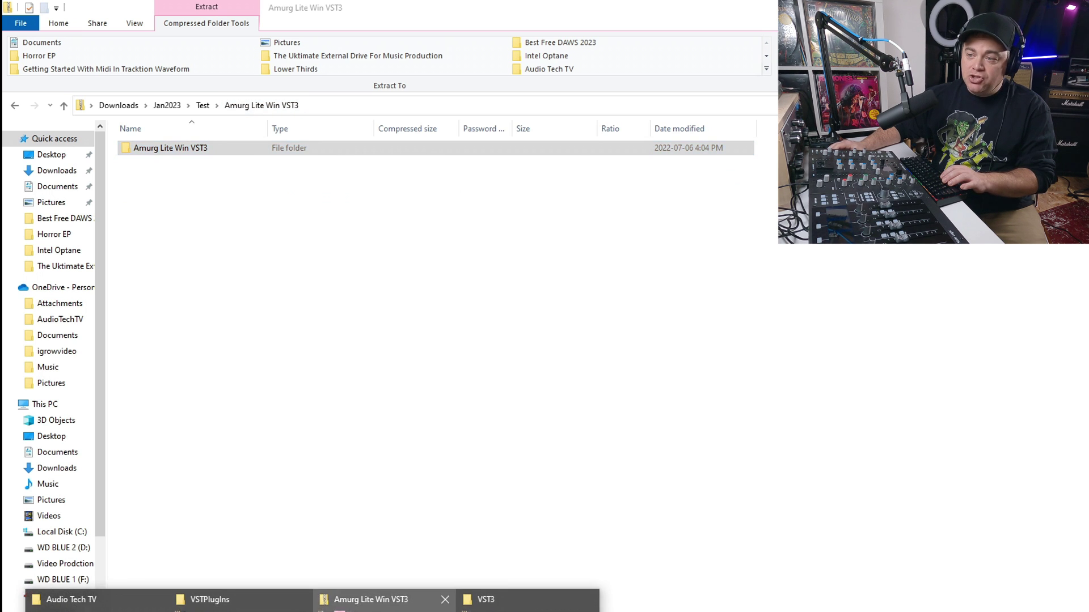
click(482, 600)
scroll(721, 518, down, 20)
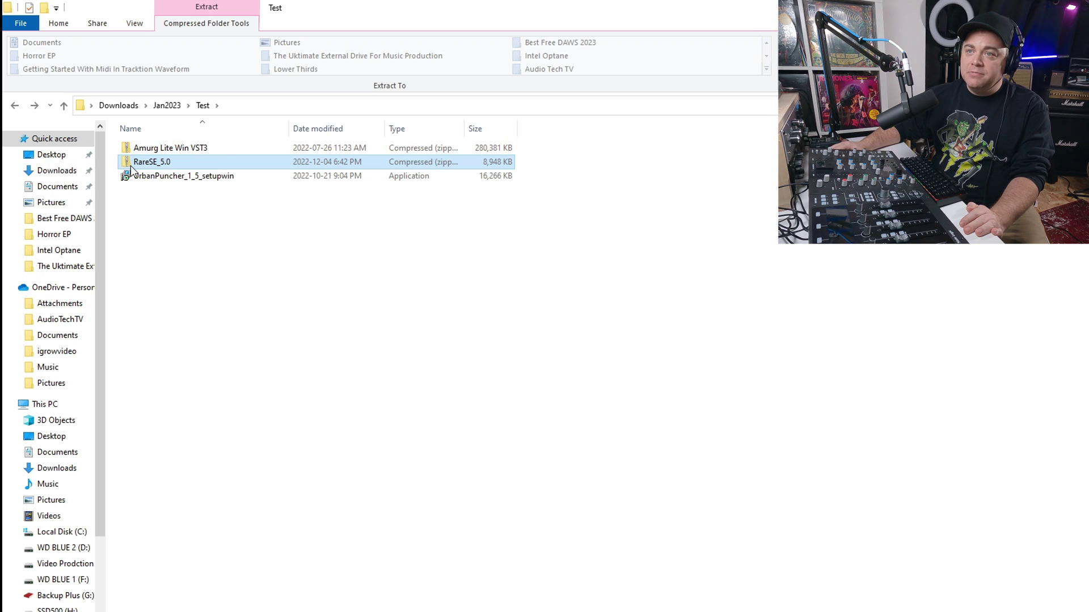
- Copy RareSE_x64.dll from the RareSE_5.0 zip and take the other window to Local Disk (C:)
double_click(131, 166)
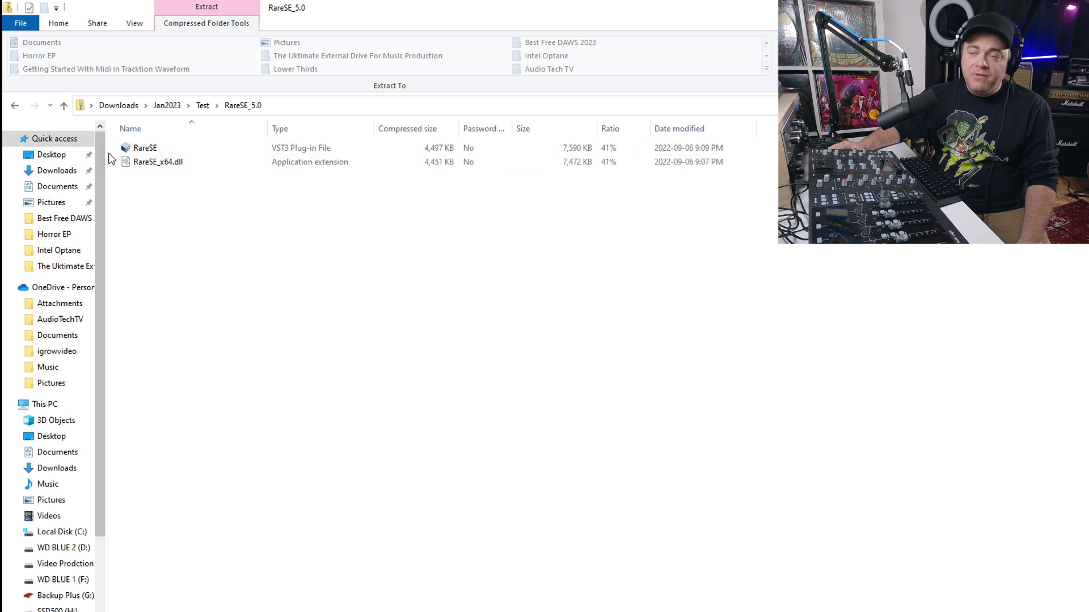
right_click(150, 166)
click(200, 208)
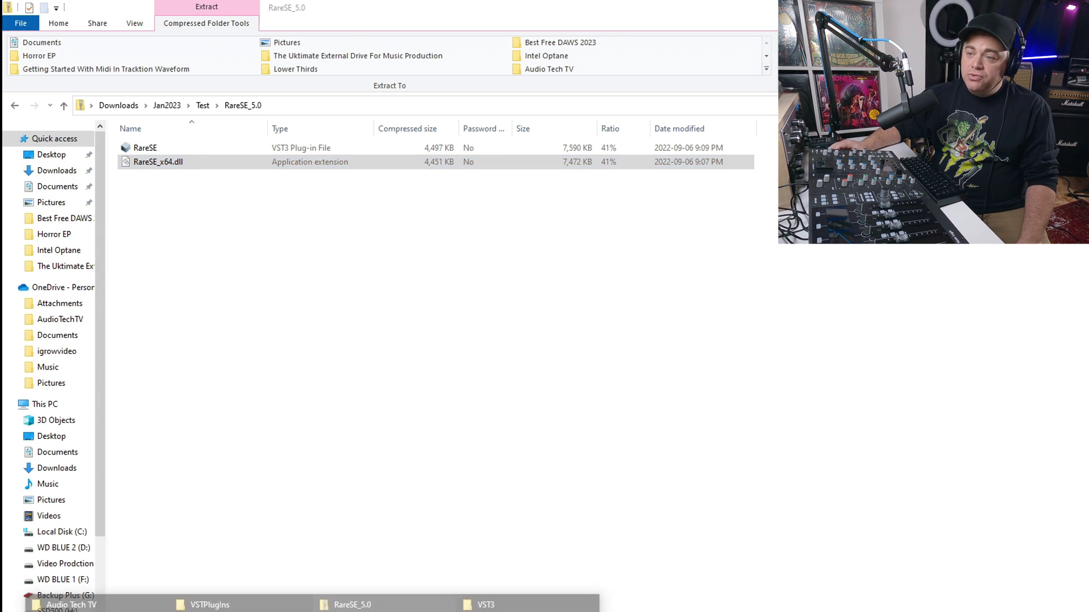
click(479, 600)
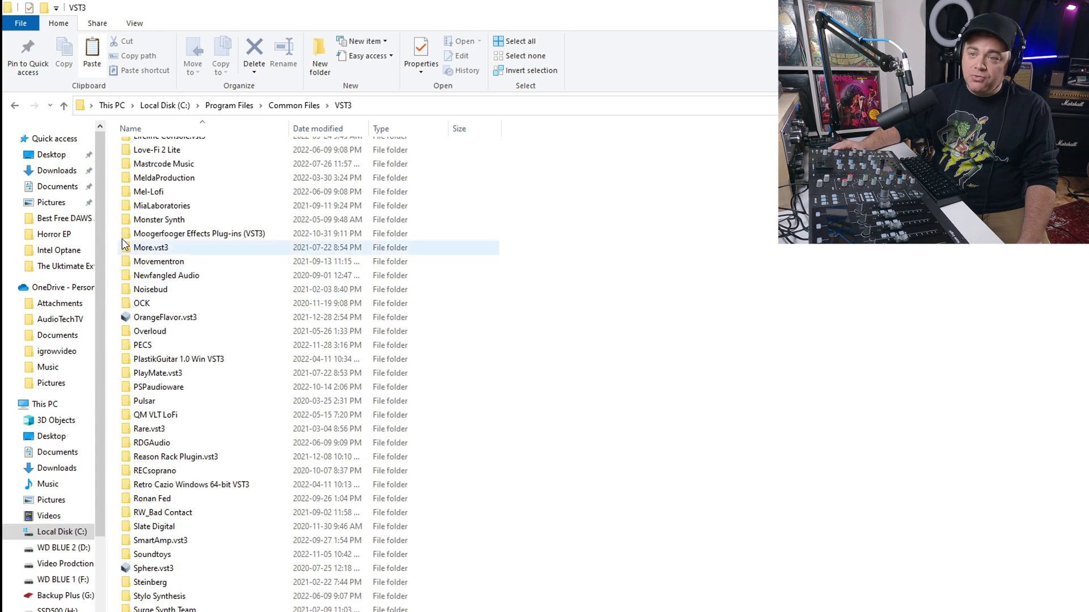
click(59, 532)
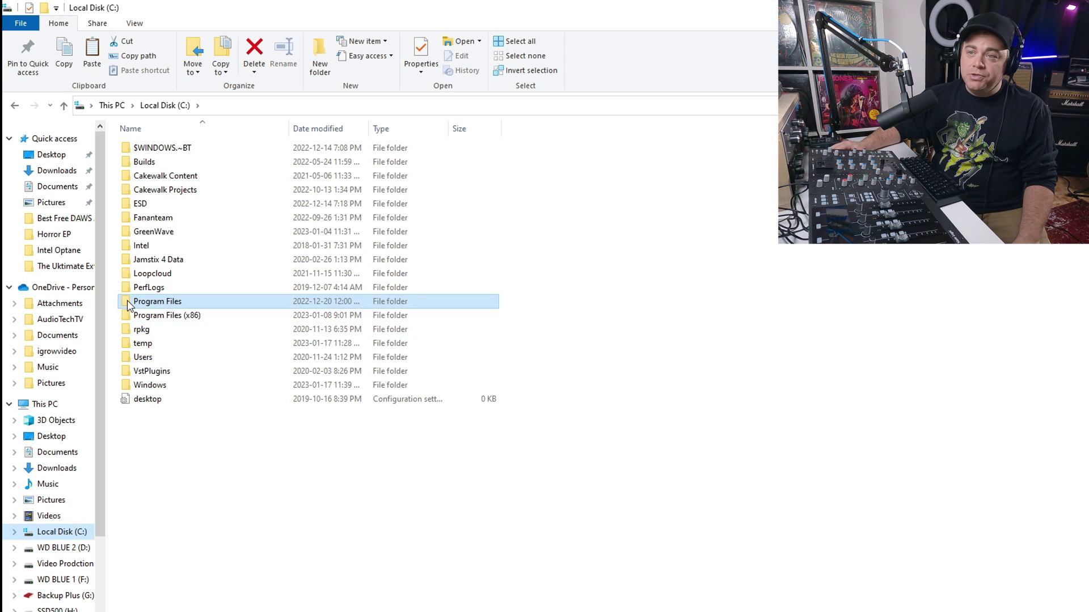
- Open C:\Program Files\VSTPlugIns to view its plug-in folders and DLLs
double_click(127, 304)
scroll(244, 406, down, 20)
scroll(244, 406, down, 20)
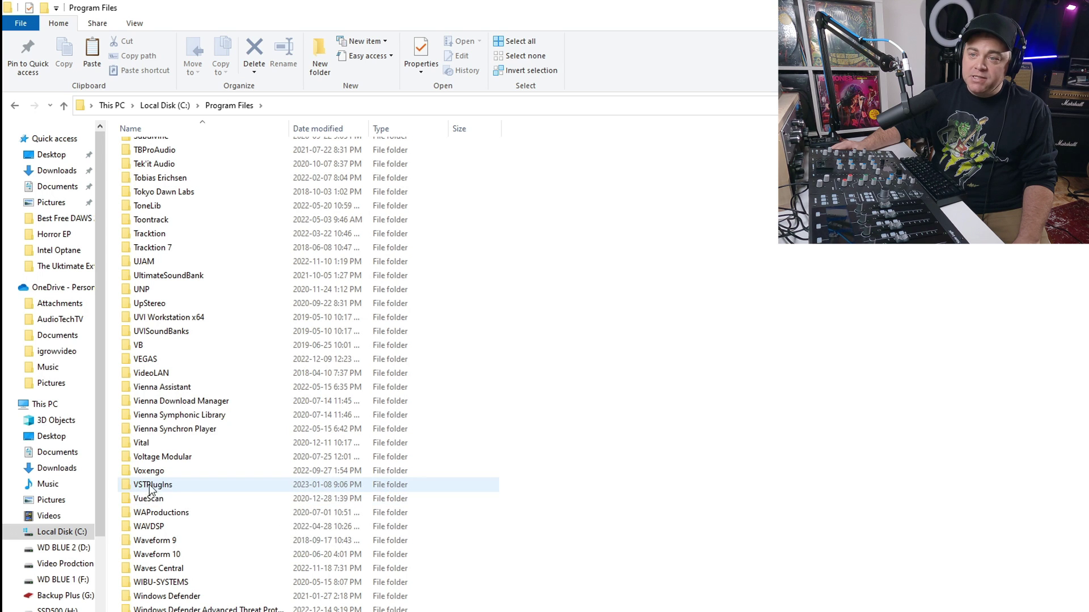
double_click(158, 485)
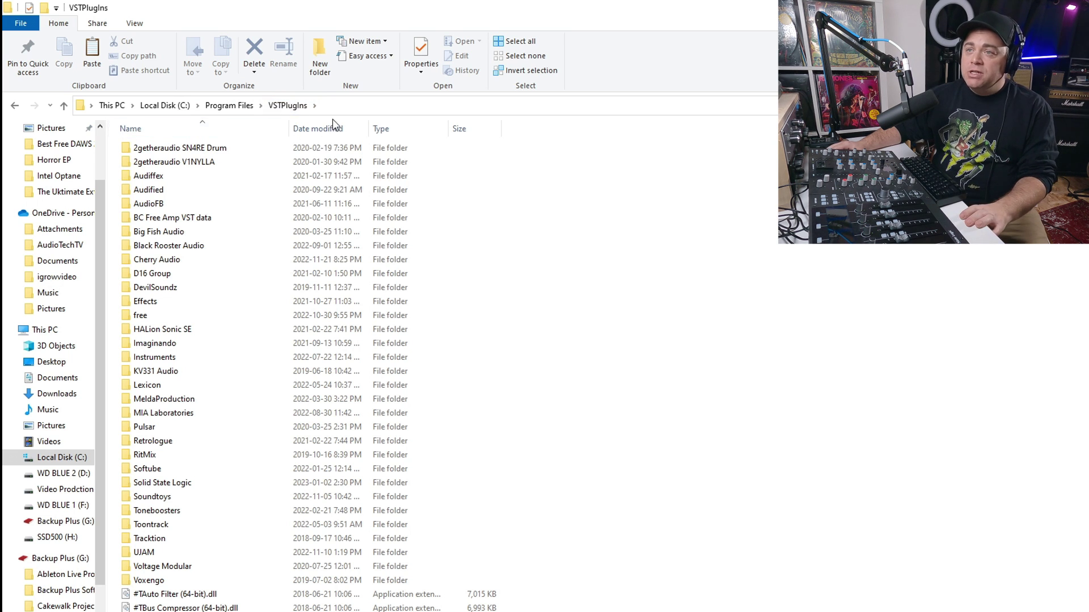
- Look through Program Files\Steinberg\VstPlugins, then return to Program Files
click(234, 106)
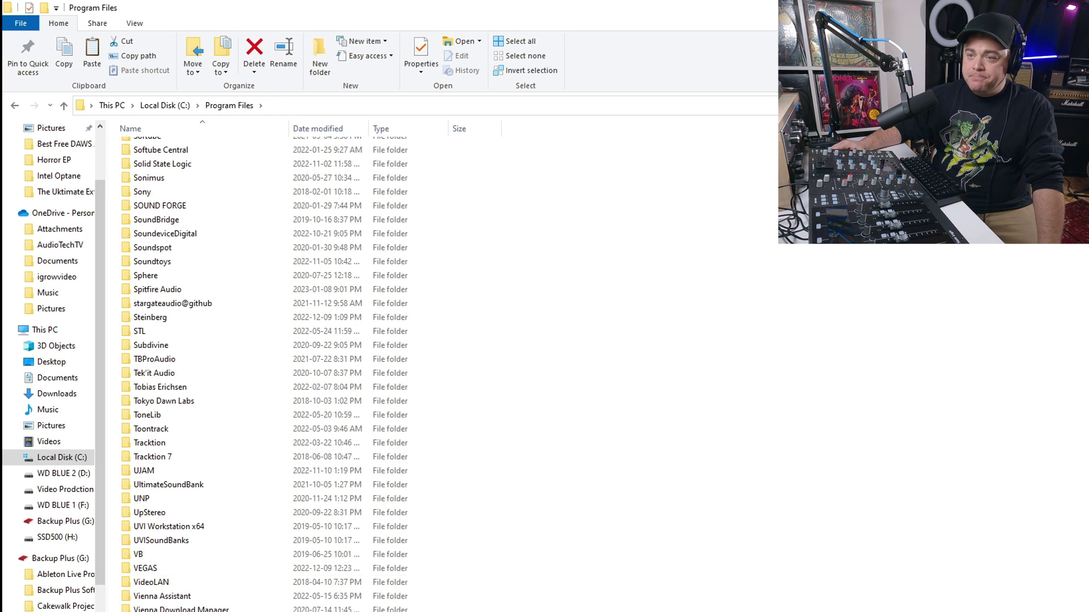
scroll(182, 567, down, 1)
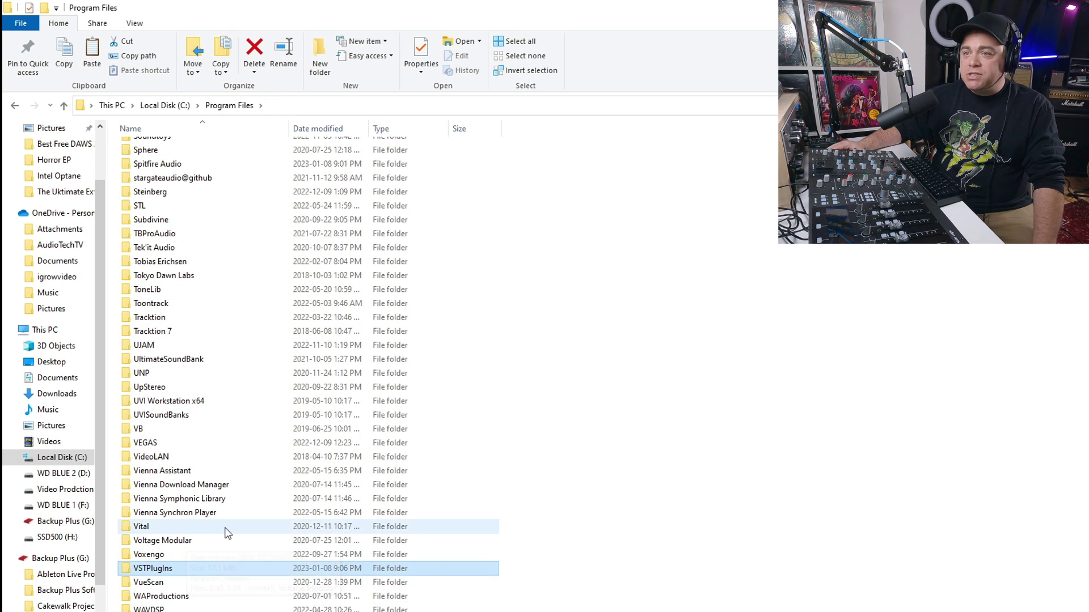
scroll(238, 505, down, 4)
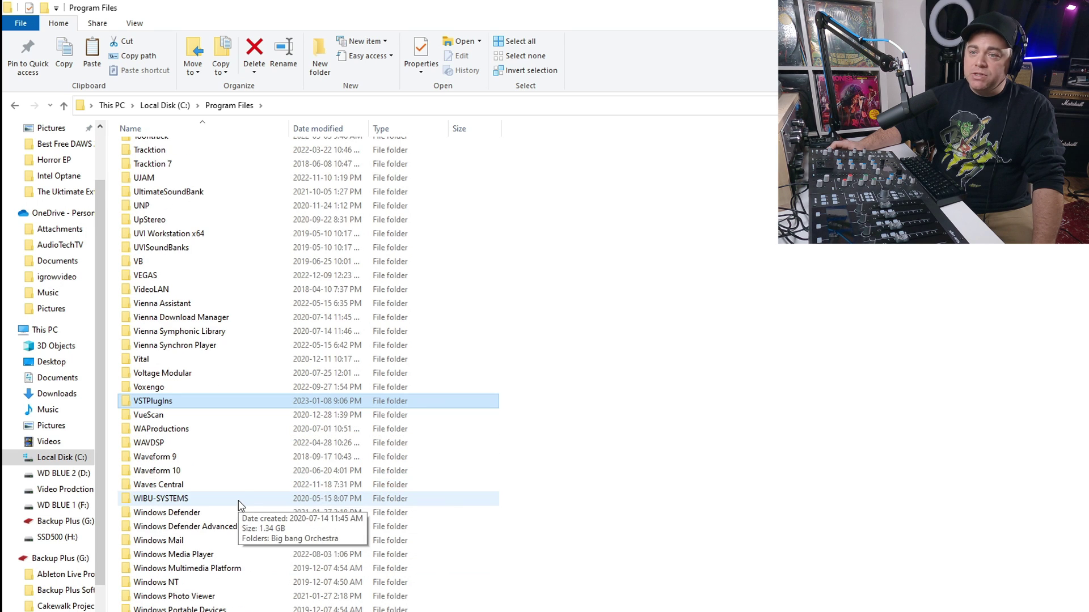
scroll(227, 420, up, 6)
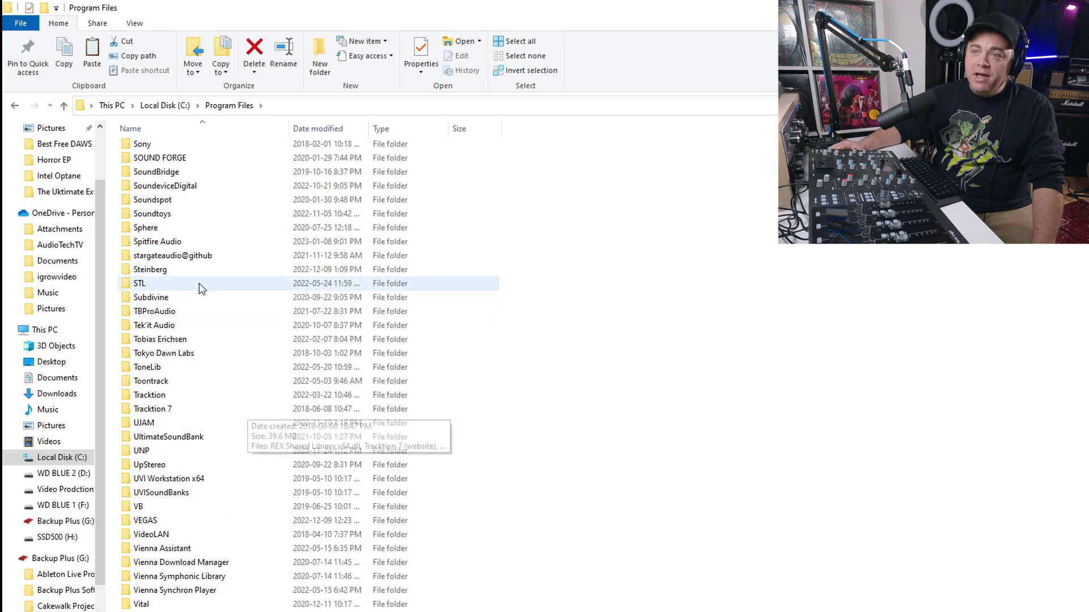
double_click(162, 268)
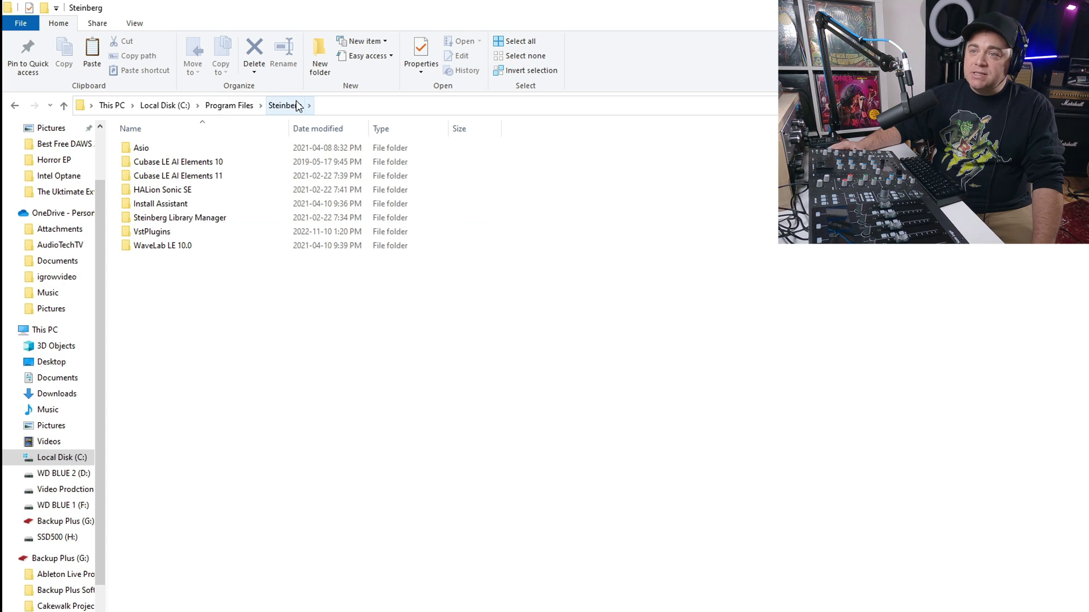
double_click(162, 230)
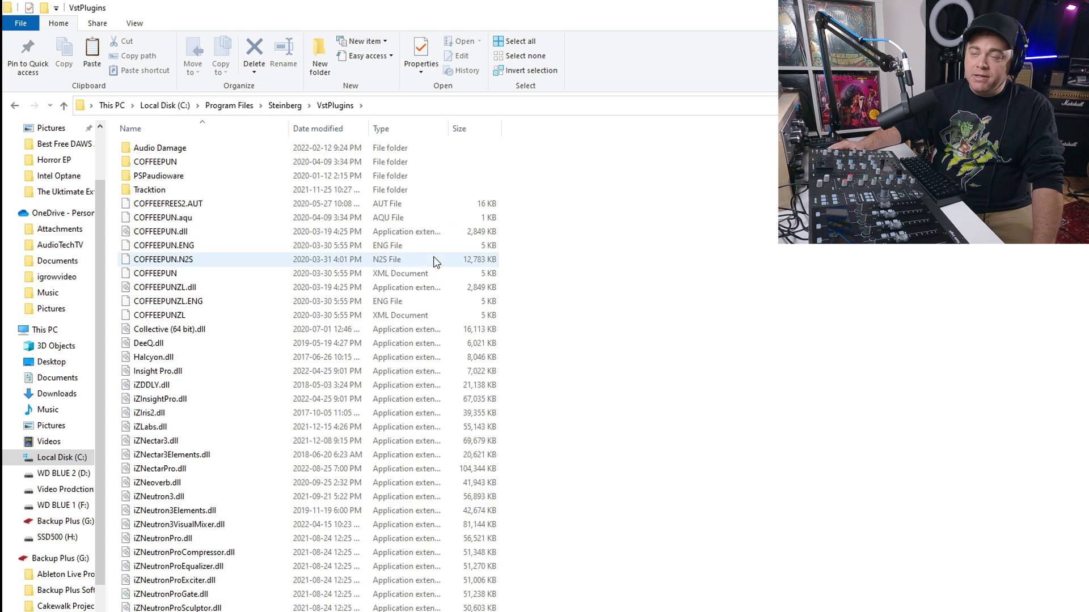
scroll(402, 247, down, 18)
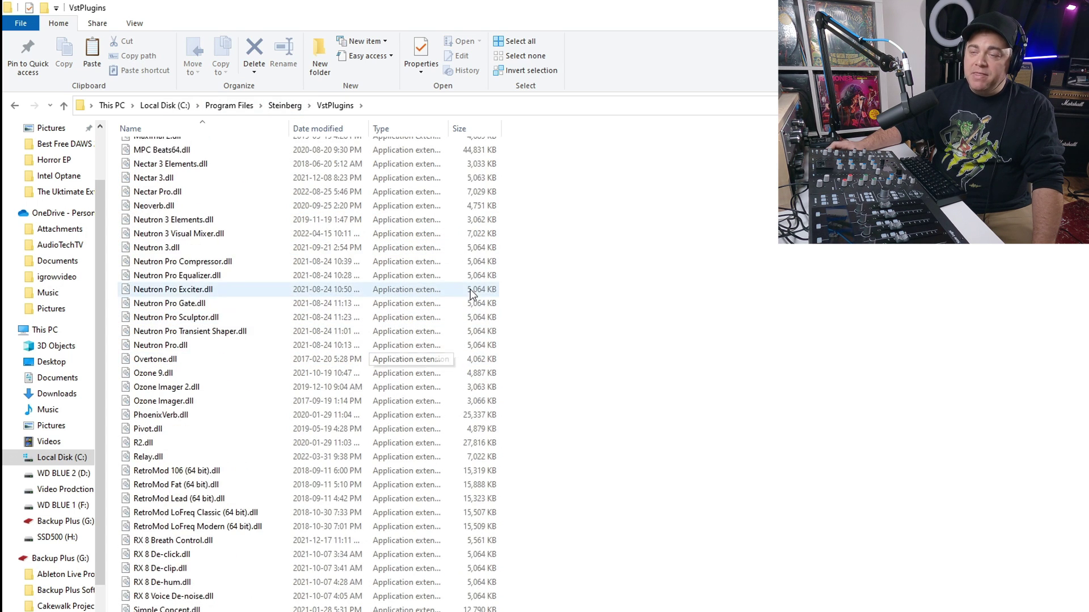
scroll(462, 251, up, 9)
scroll(462, 252, up, 9)
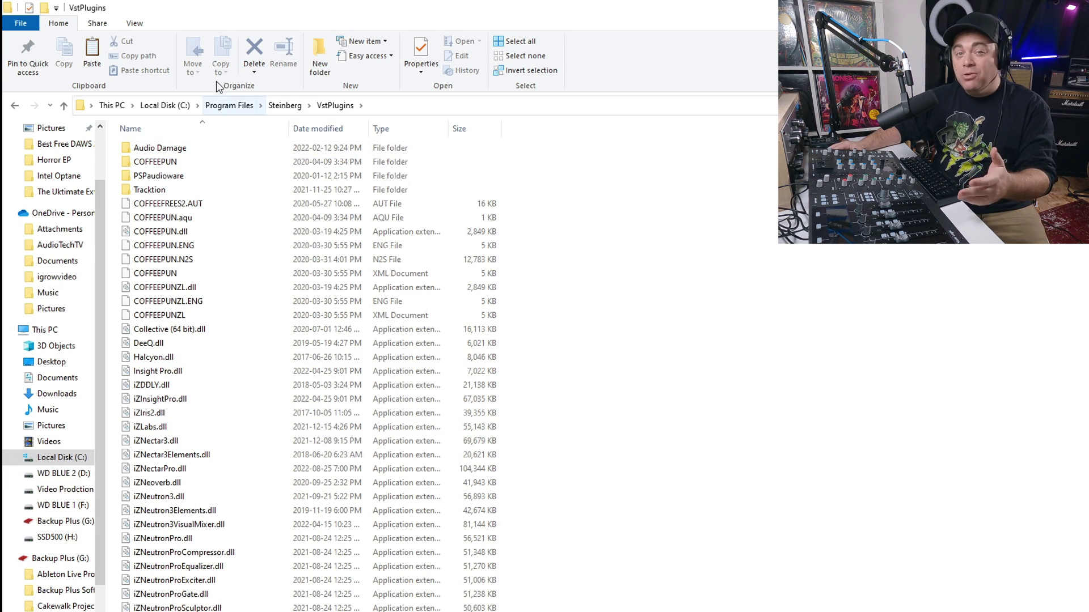
click(247, 108)
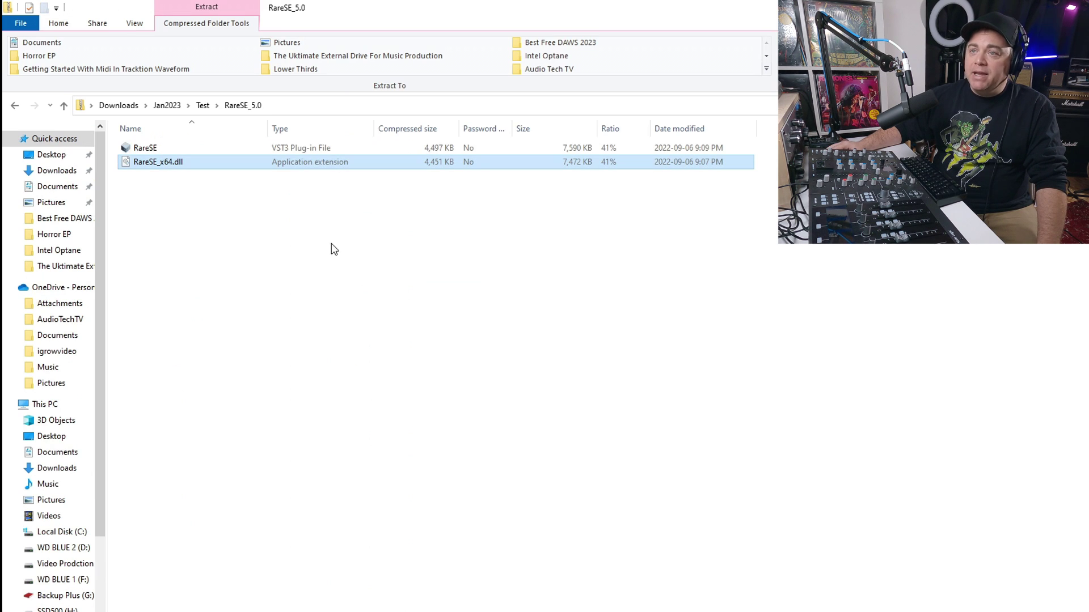
- Launch UrbanPuncher_1_5_setupwin from the Test folder and accept its license agreement
click(202, 106)
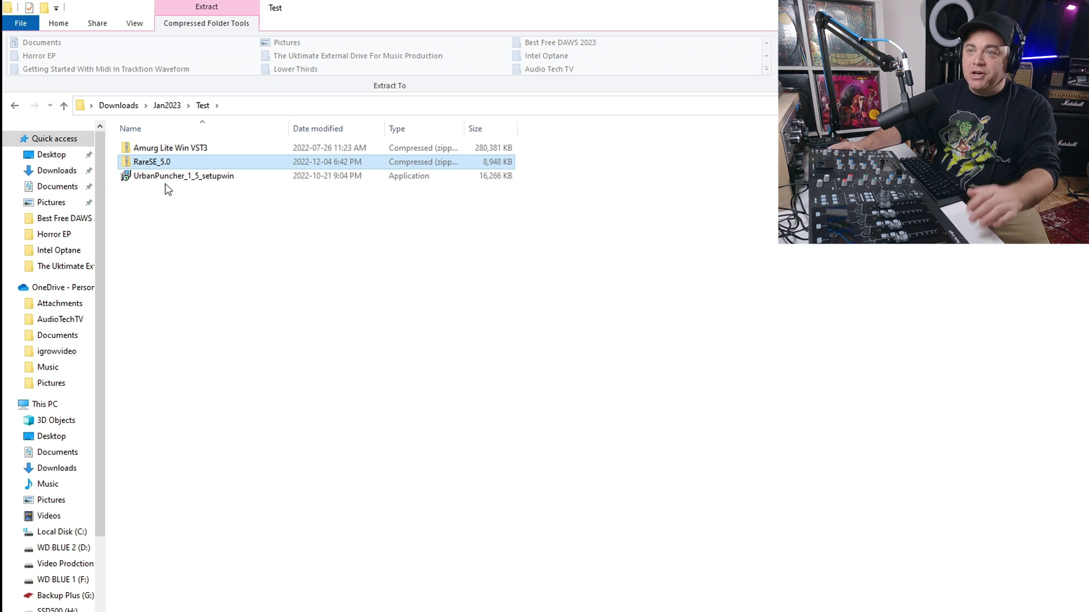
click(196, 177)
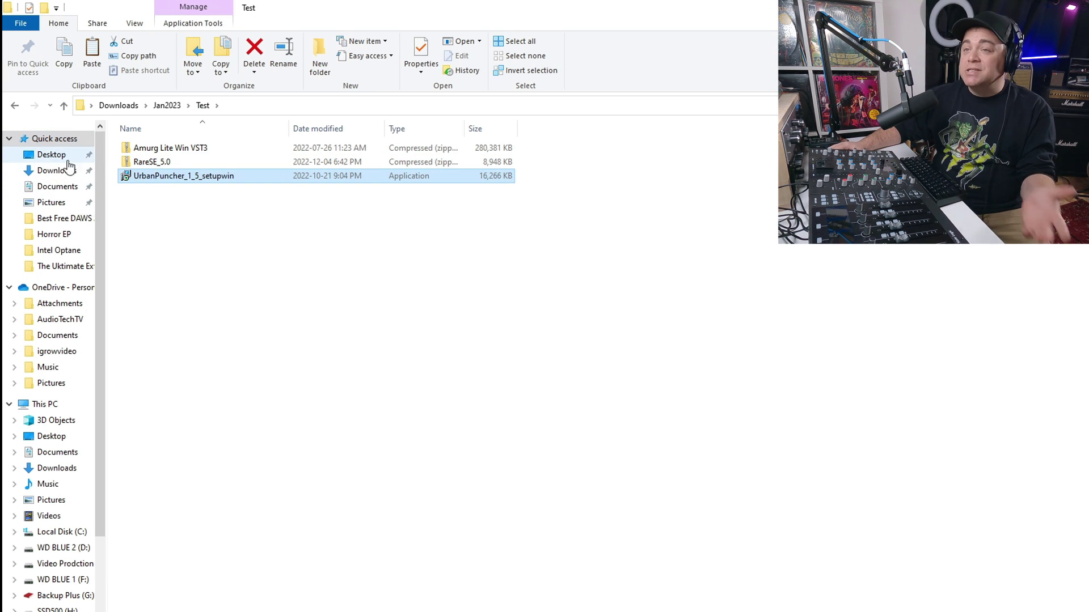
double_click(136, 178)
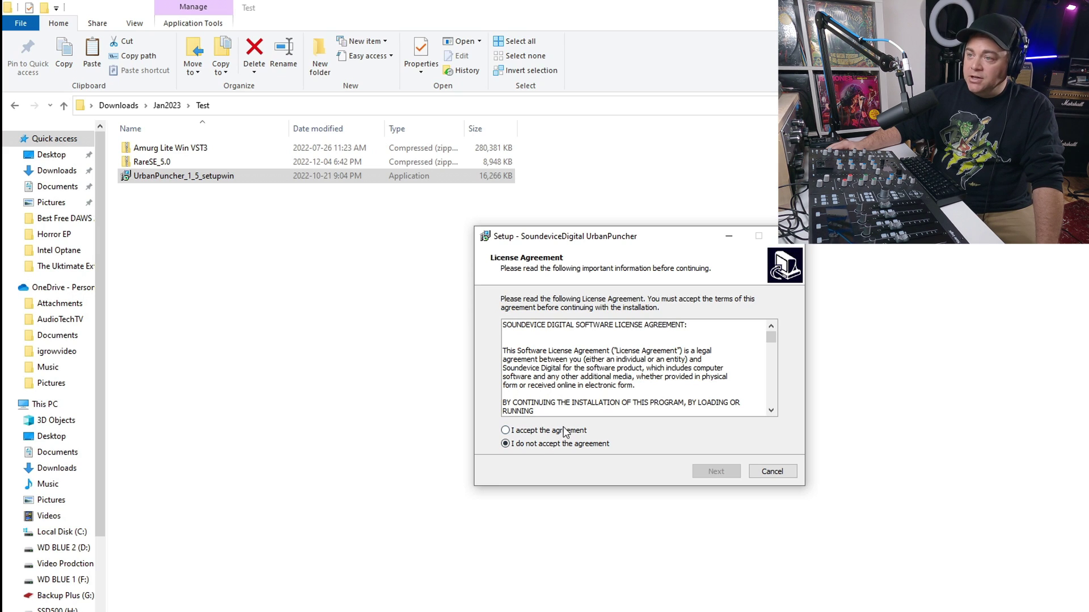
click(565, 432)
click(695, 469)
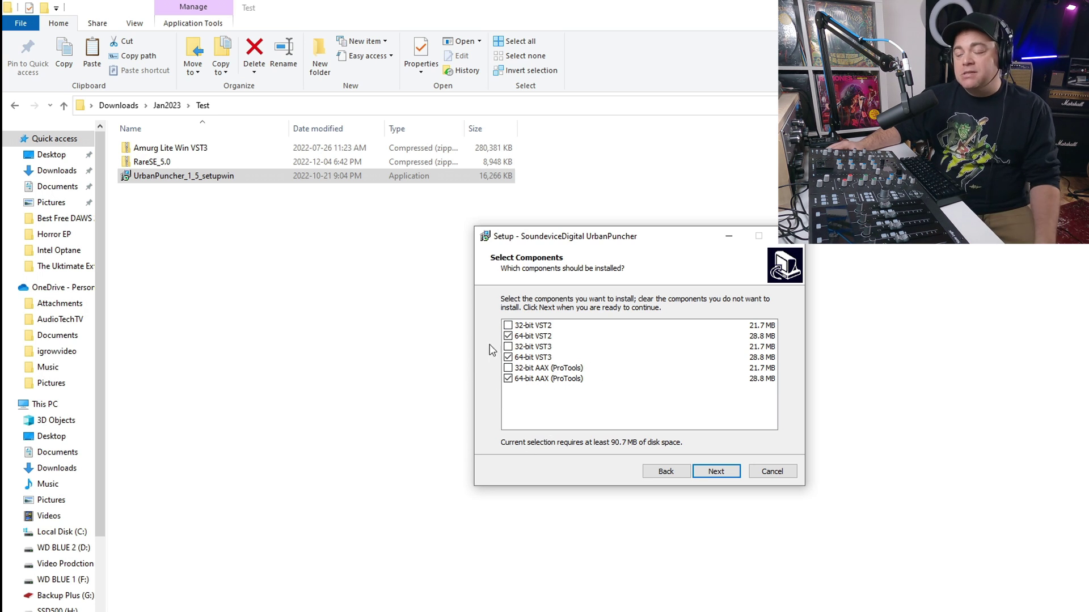
- Install UrbanPuncher 1.5 keeping the existing 64-bit VST2 folder, then close the finished installer
click(715, 474)
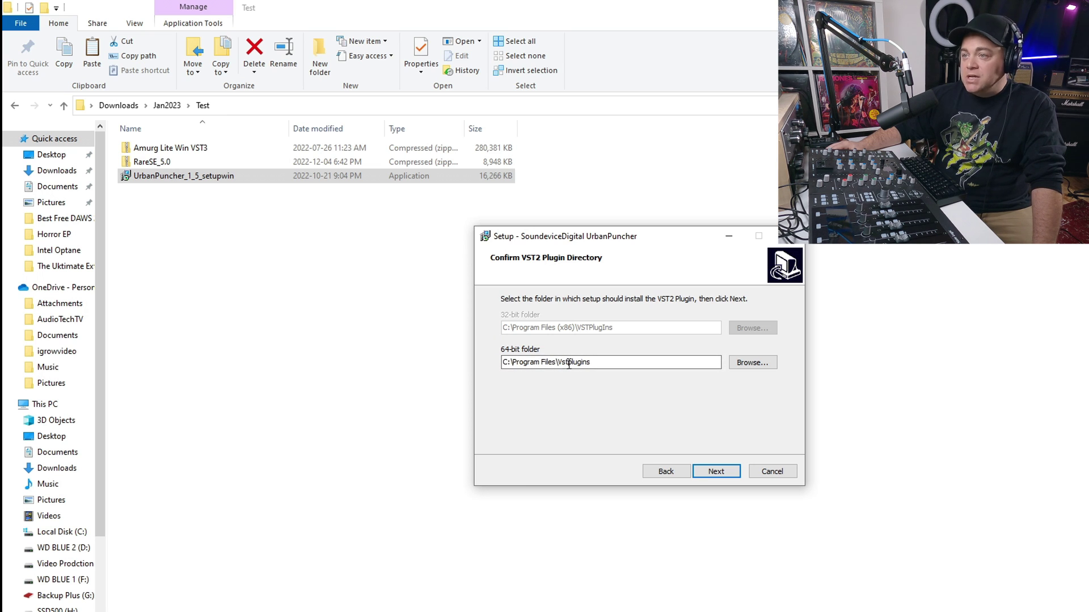
click(762, 364)
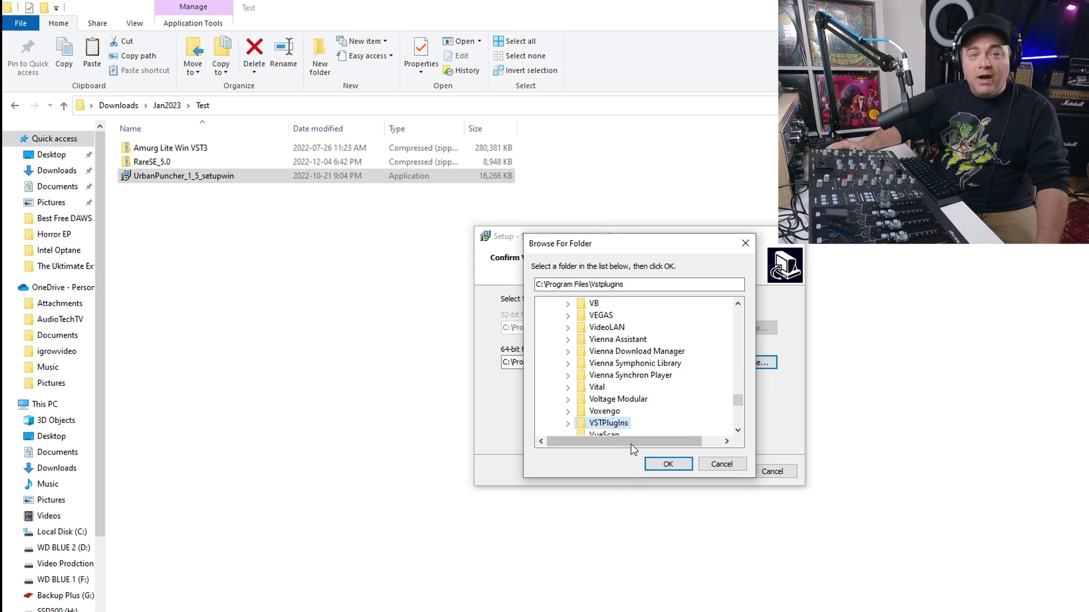
click(722, 464)
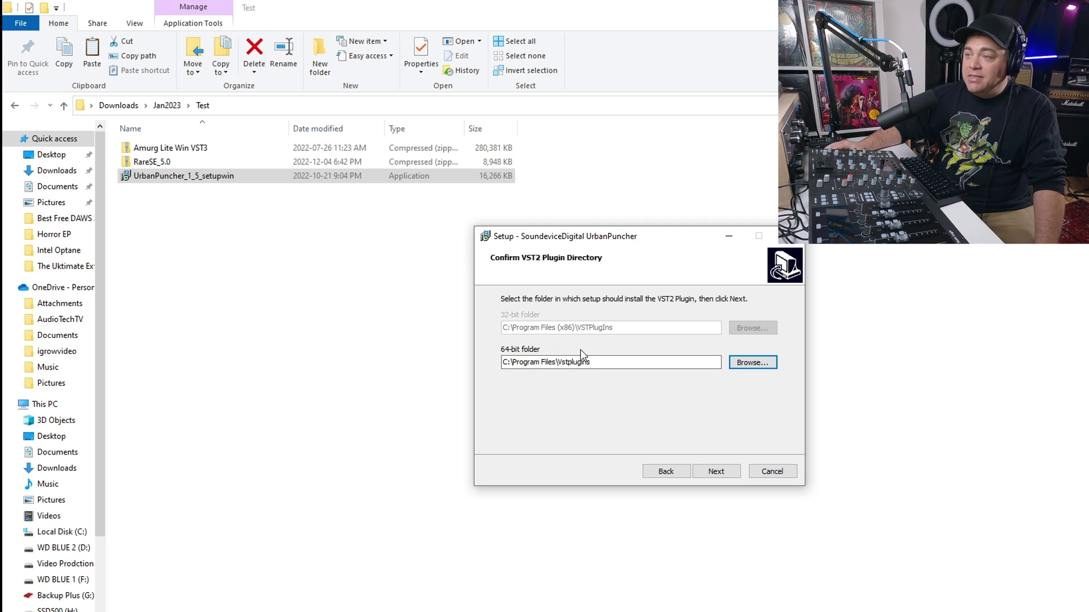
click(716, 472)
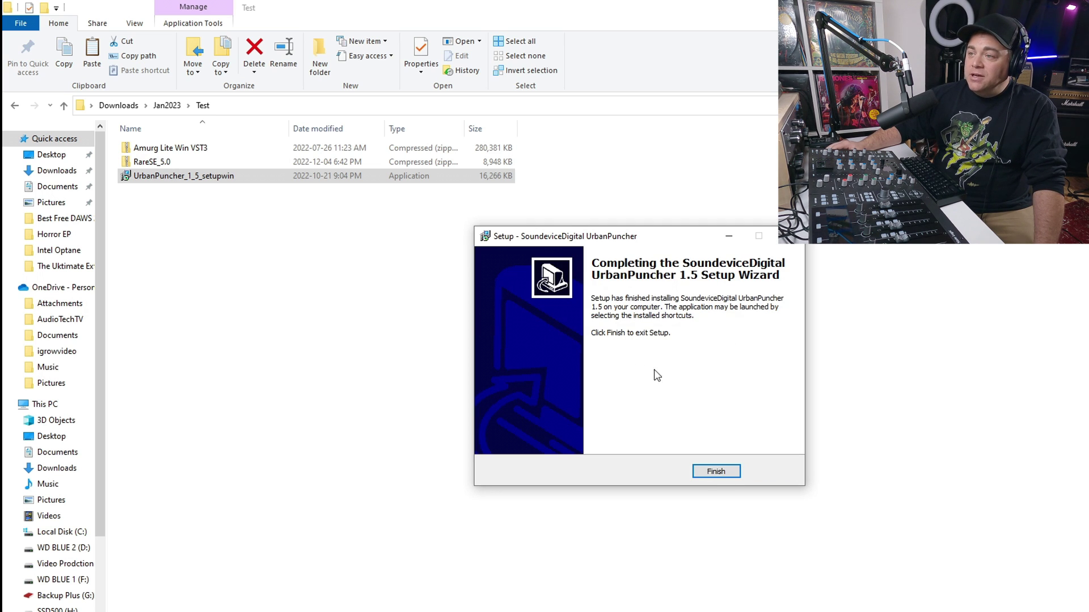
click(716, 470)
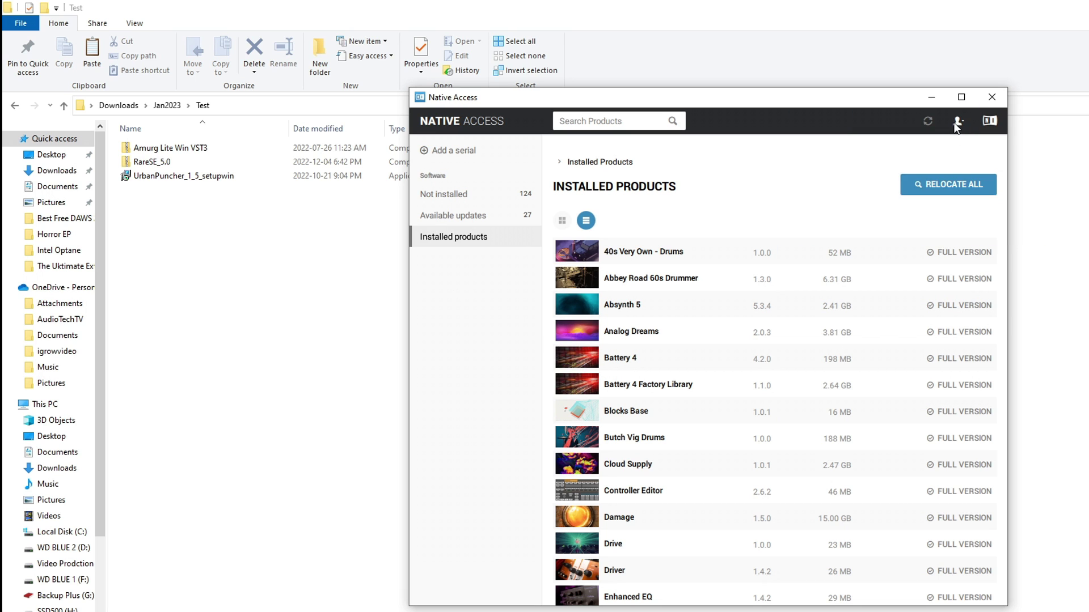
- Verify in Native Access preferences that VST 64 points to C:/Program Files/Native Instruments/VSTPlugins 64 bit
click(957, 122)
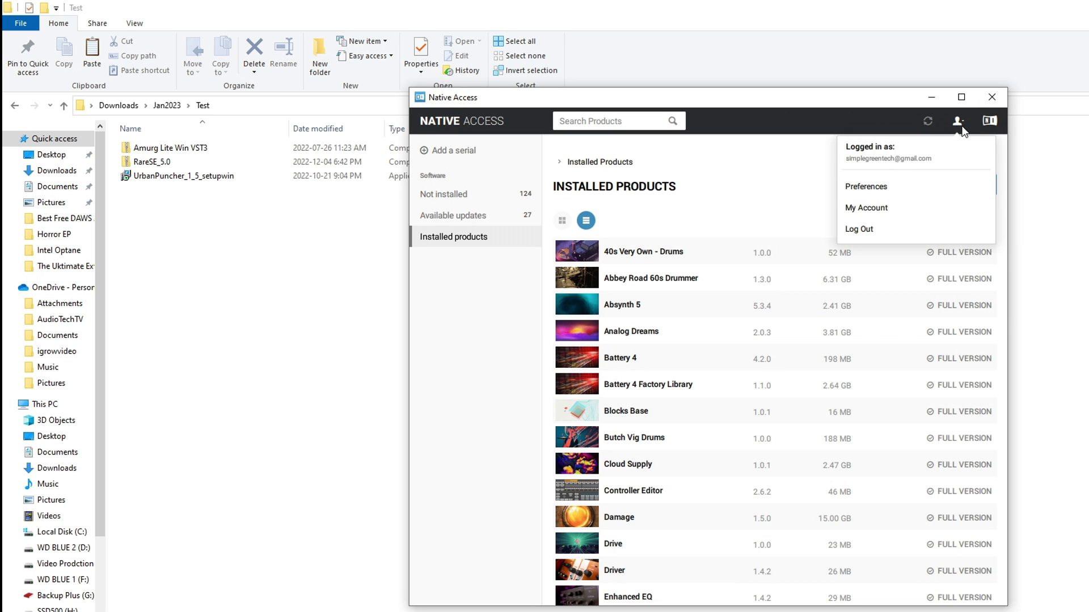
click(868, 187)
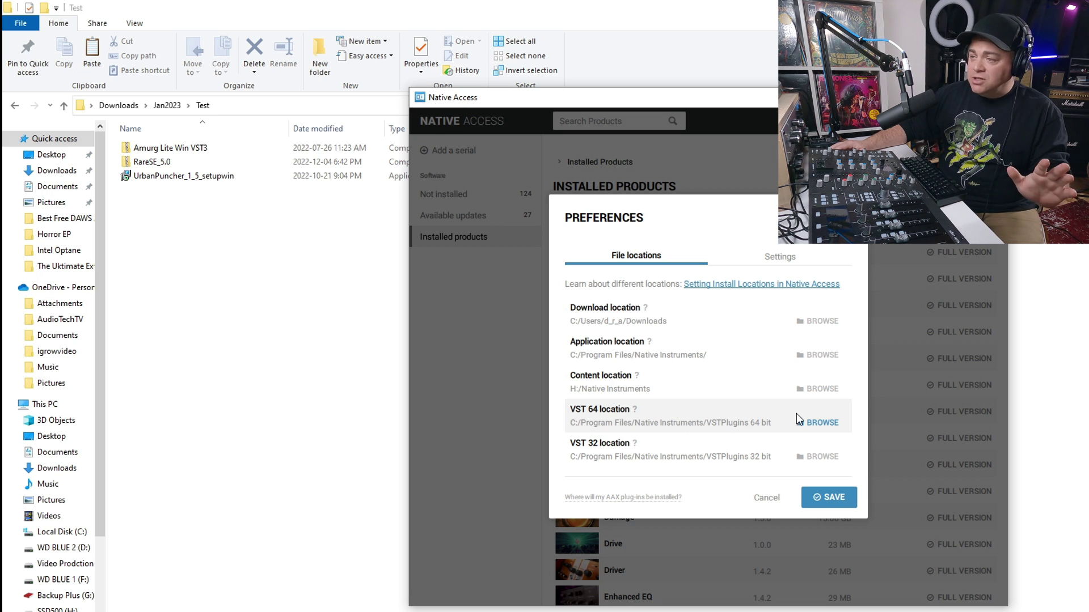
click(820, 425)
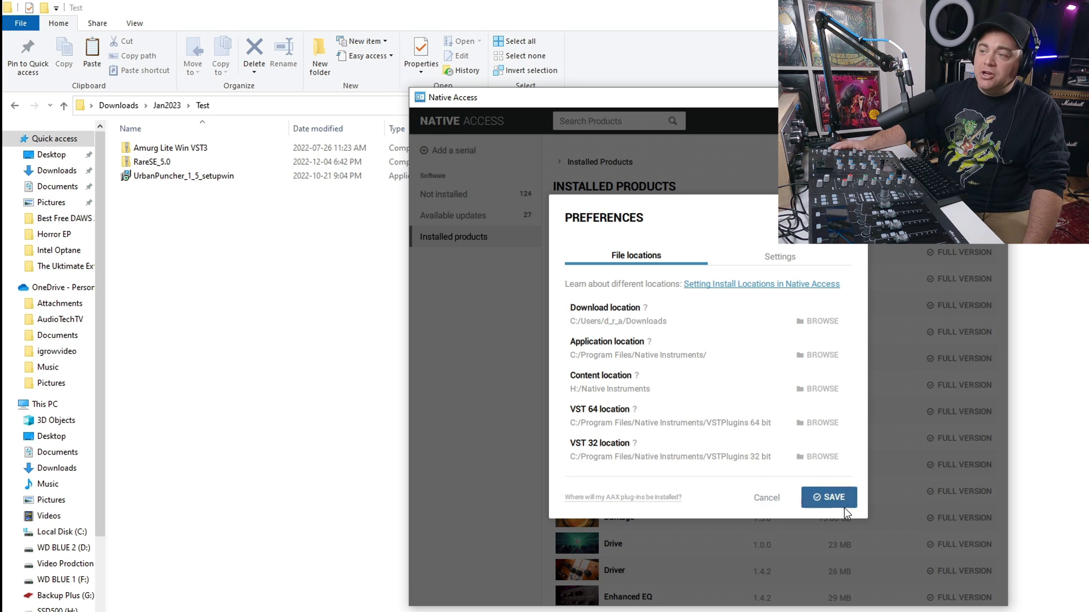
click(772, 498)
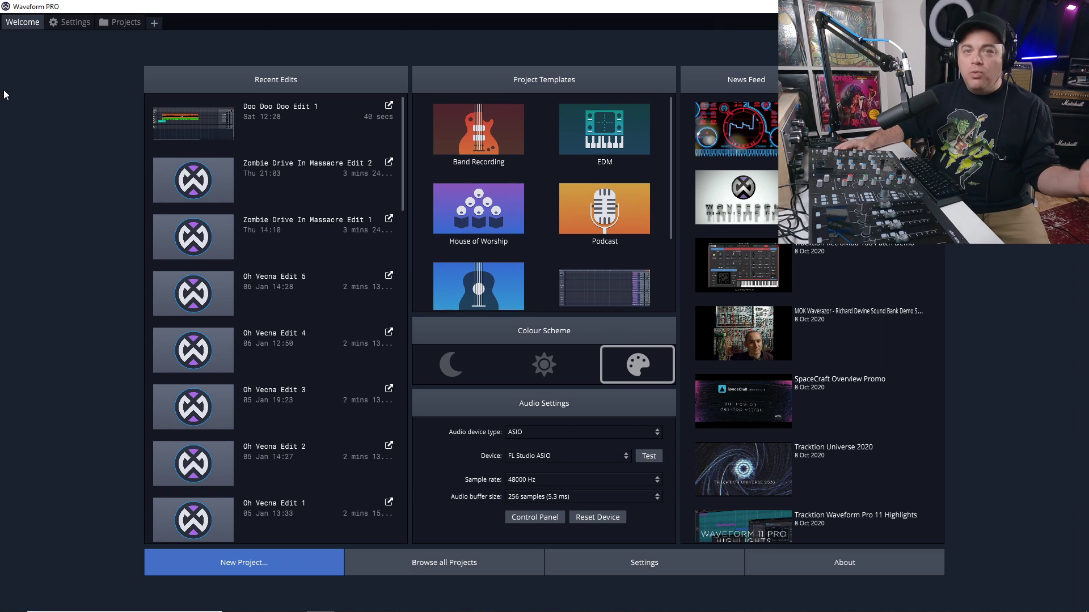
- In Waveform's File Locations settings, start adding a new VST plugin folder path
click(67, 22)
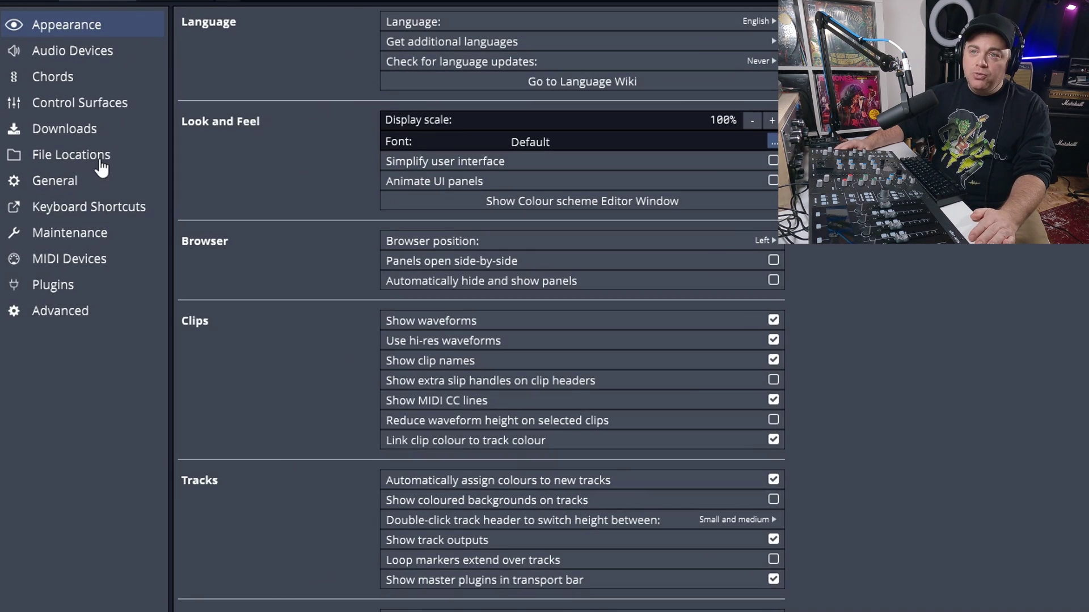
click(82, 157)
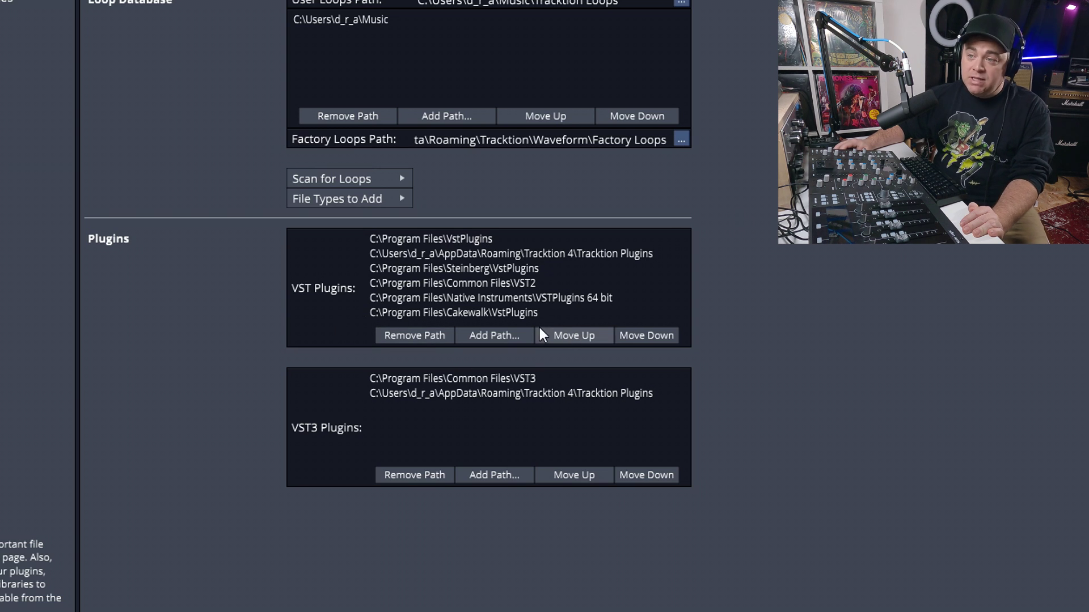
click(488, 336)
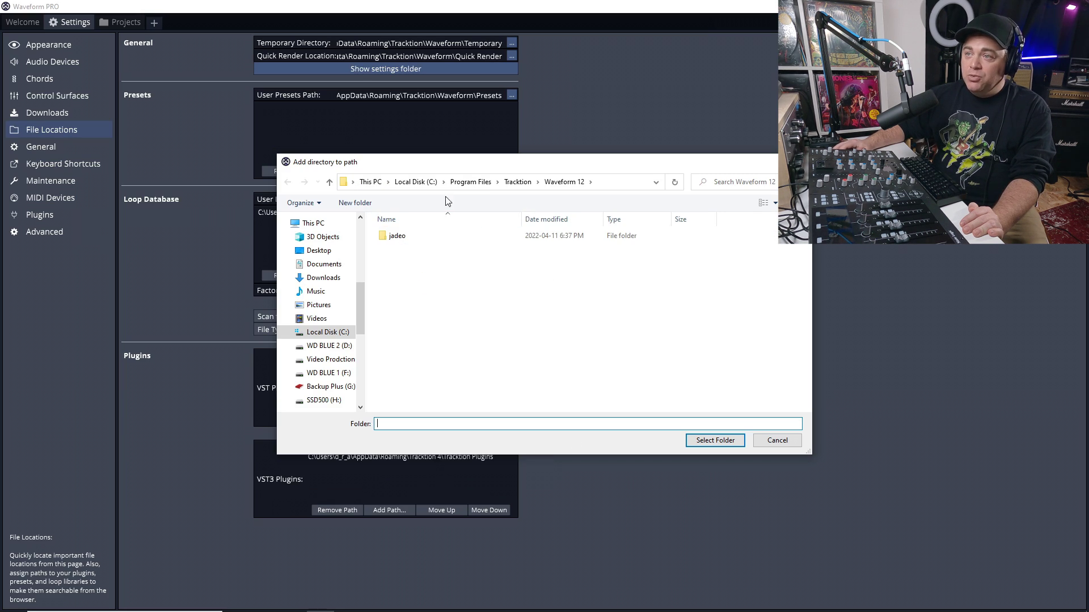
click(471, 182)
scroll(476, 340, down, 10)
scroll(464, 380, down, 20)
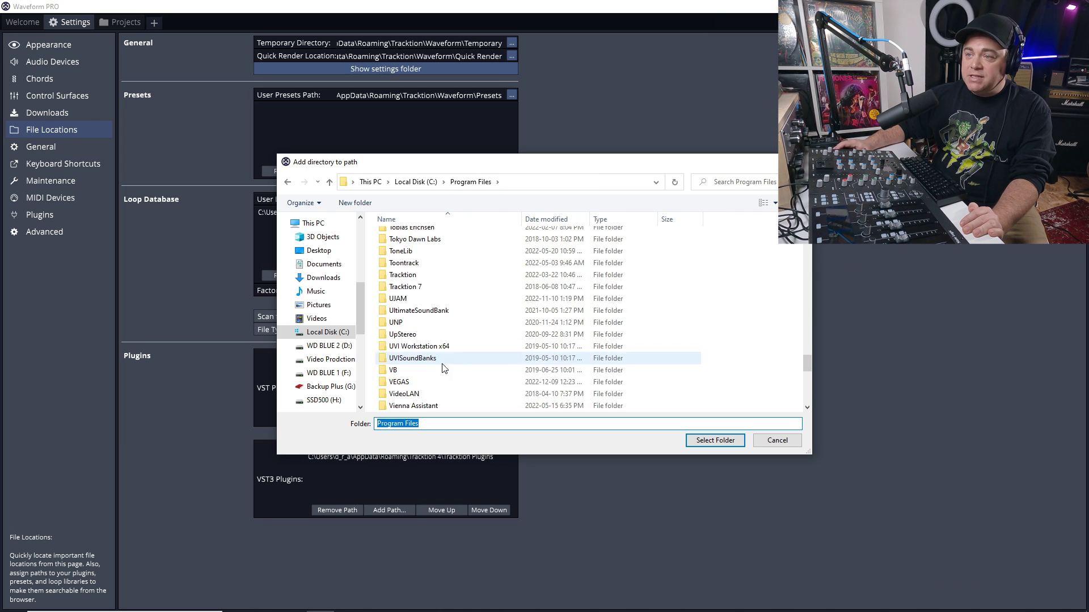
scroll(442, 363, down, 8)
scroll(420, 312, down, 2)
click(405, 346)
click(778, 441)
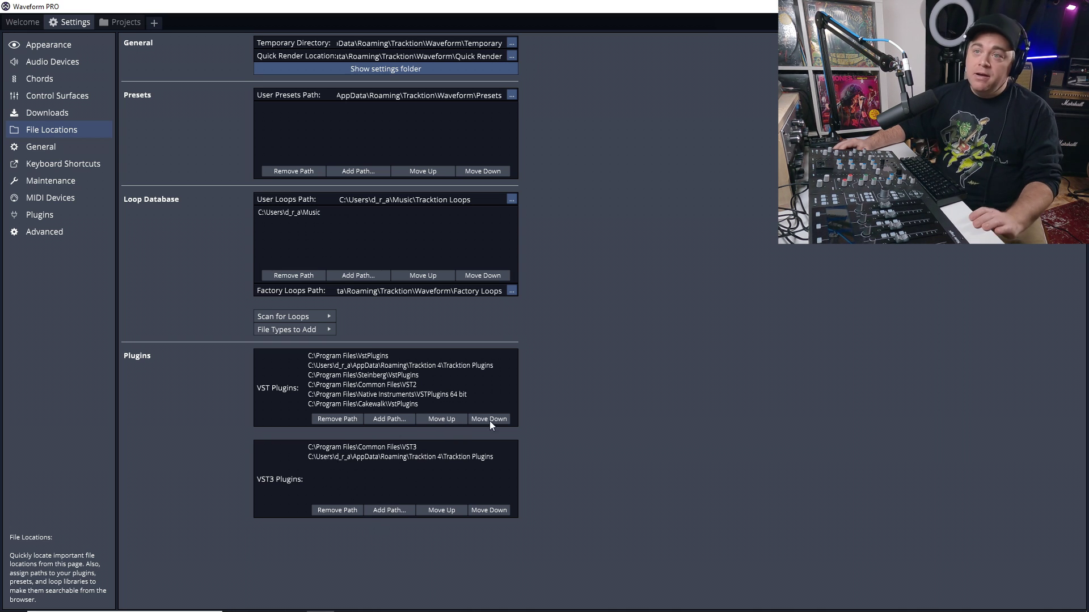
- Run a scan for new or updated VST3 plugins from the Plugins settings page
click(46, 219)
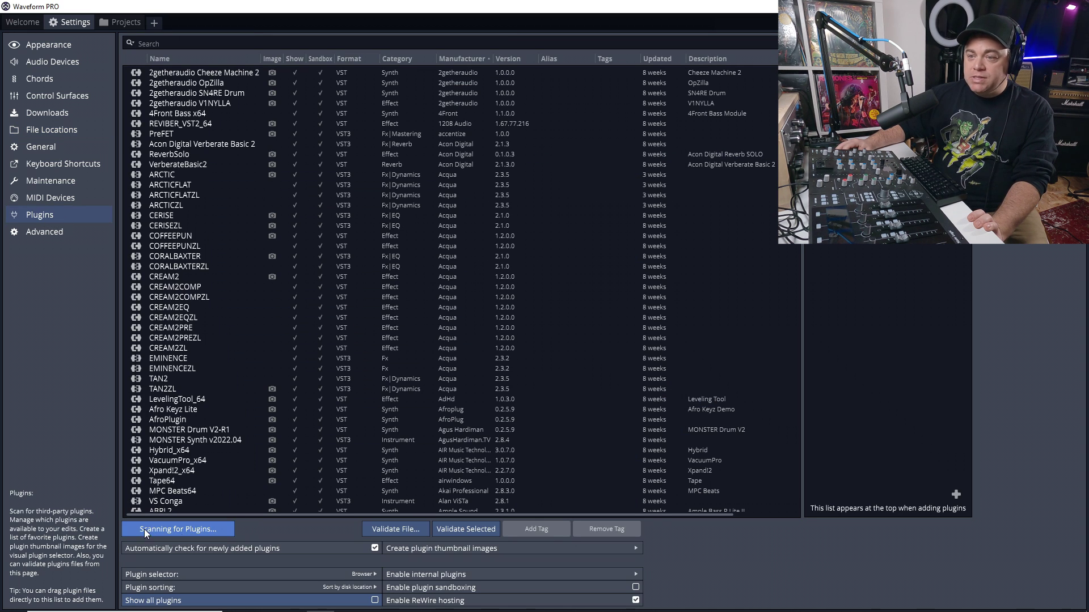
click(182, 526)
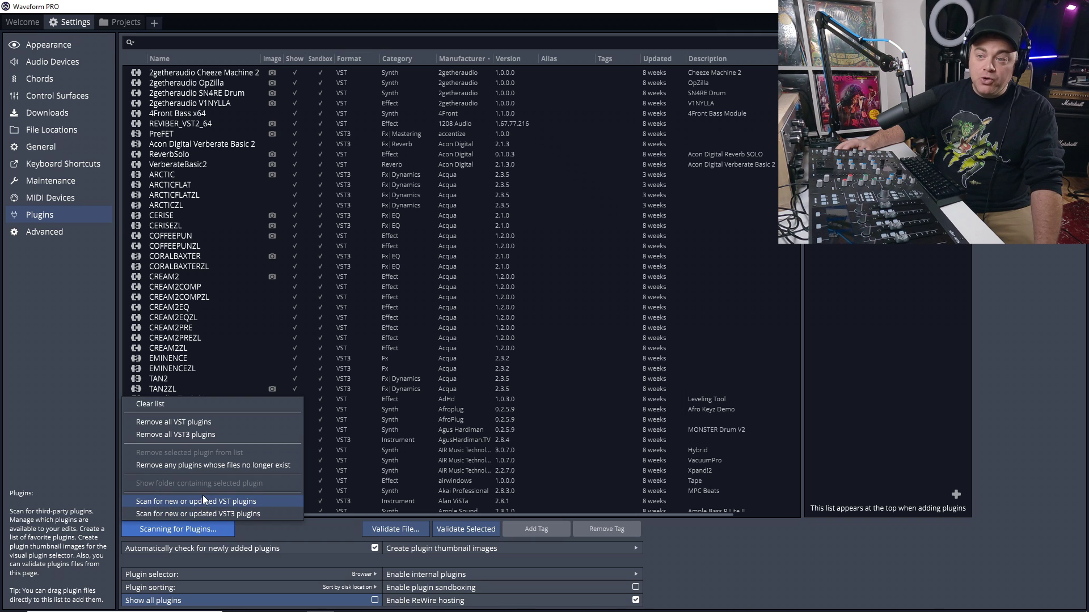
click(232, 514)
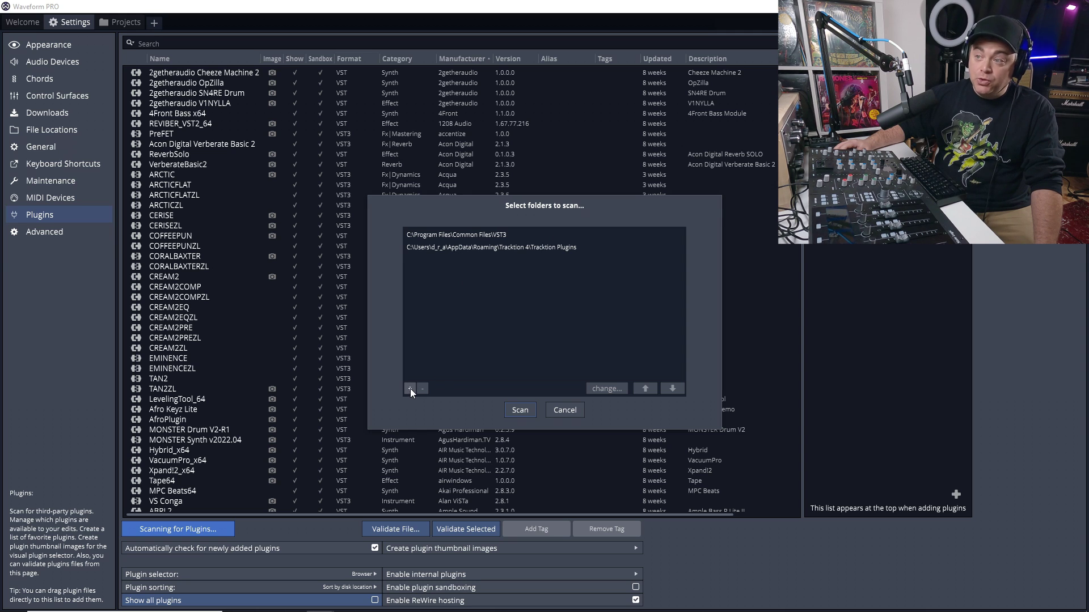
click(527, 408)
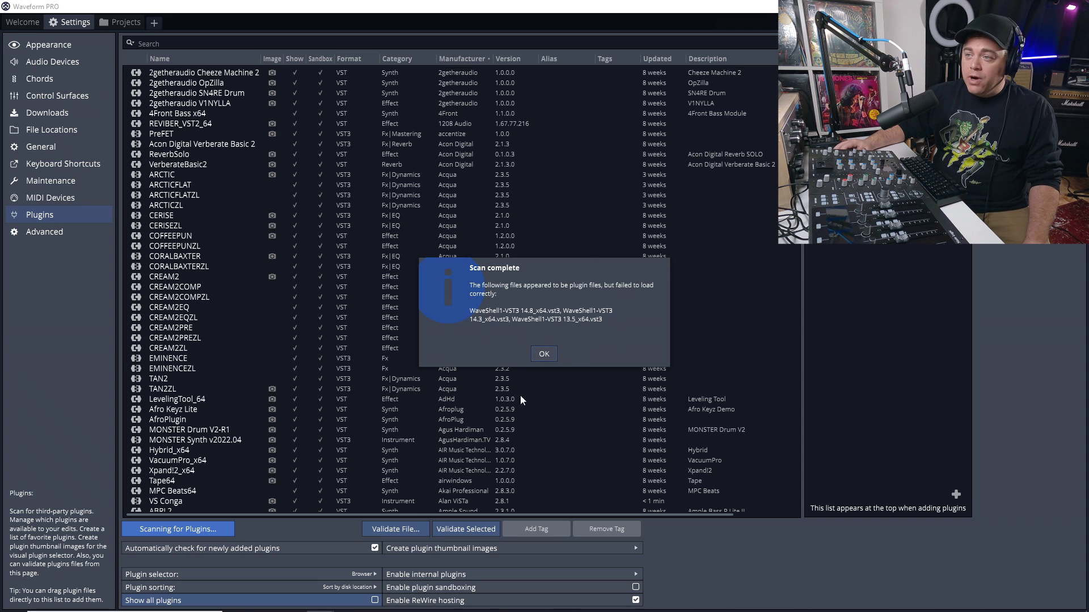
- Dismiss the Scan complete report with OK to return to the eight-track edit
click(543, 355)
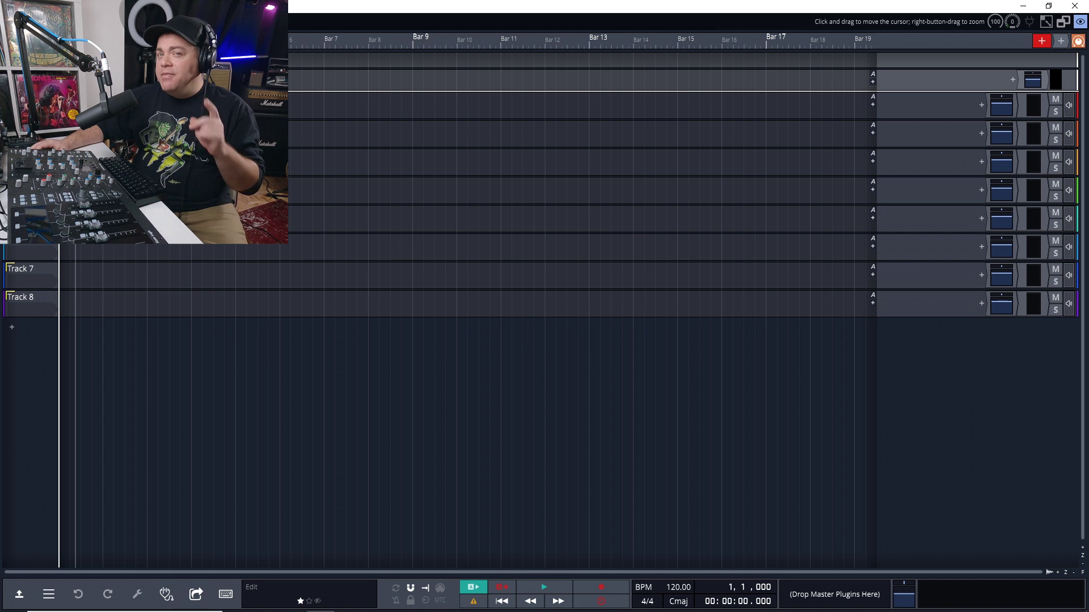
- Insert Hybrid_x64 from VstPlugins > Instruments on Track 1 and centre its Hybrid 3 window
click(982, 106)
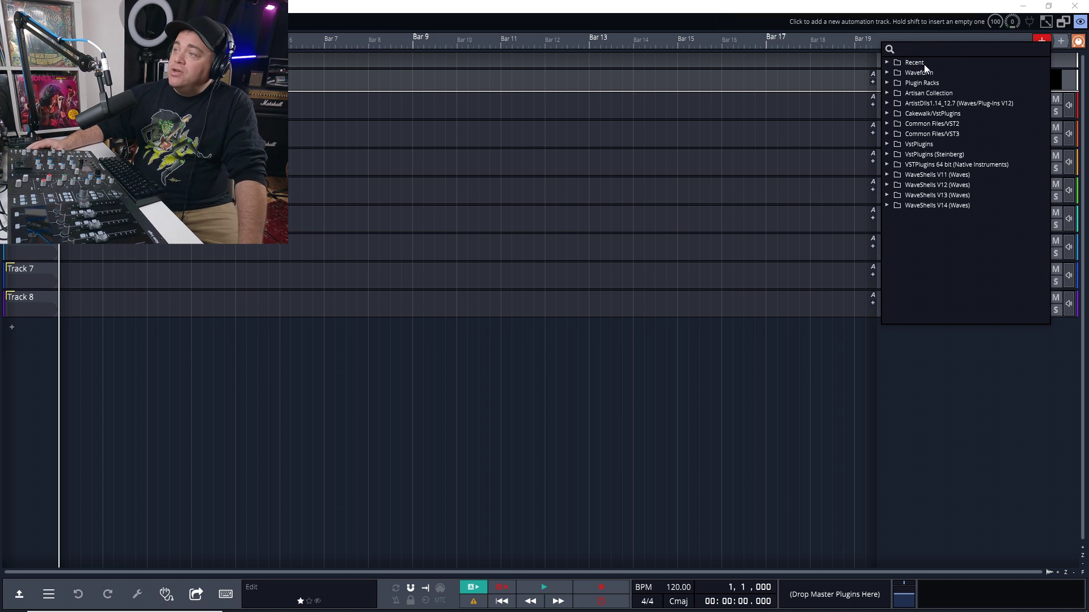
click(887, 144)
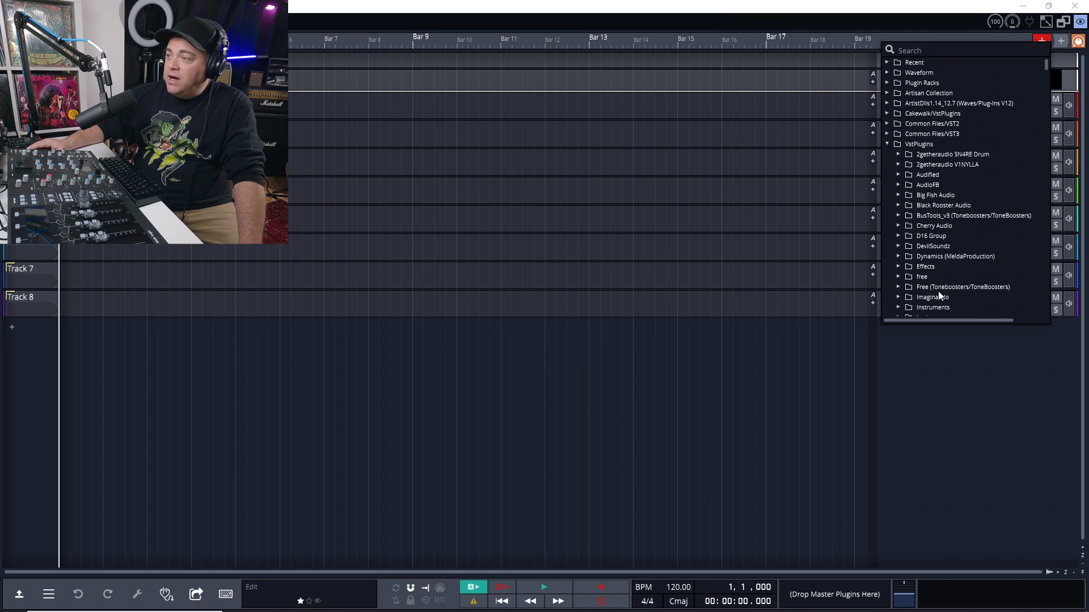
scroll(947, 289, down, 2)
click(899, 249)
scroll(964, 267, down, 8)
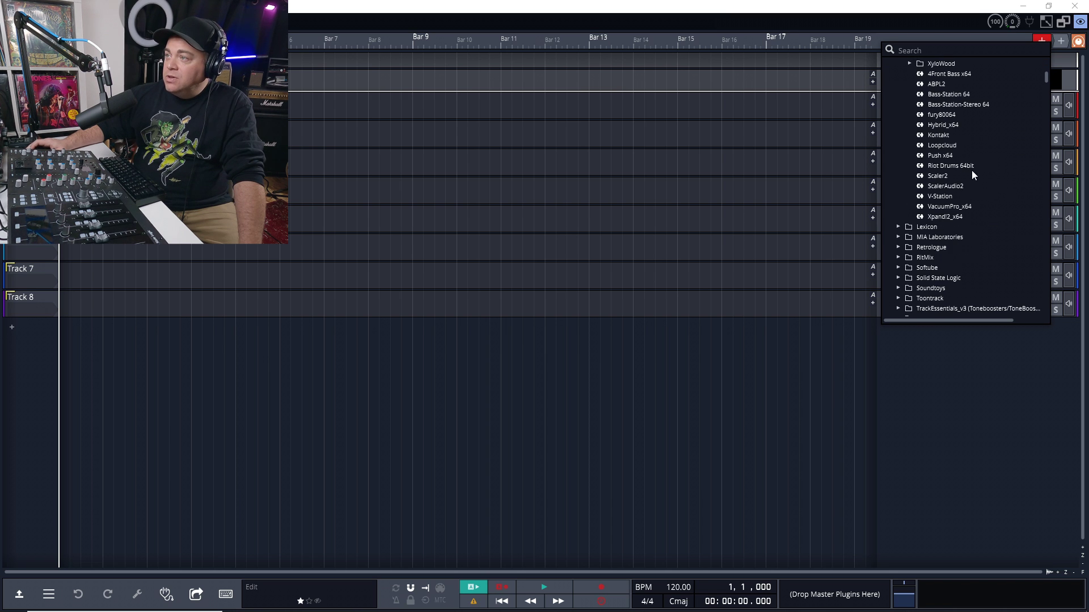
scroll(990, 162, up, 2)
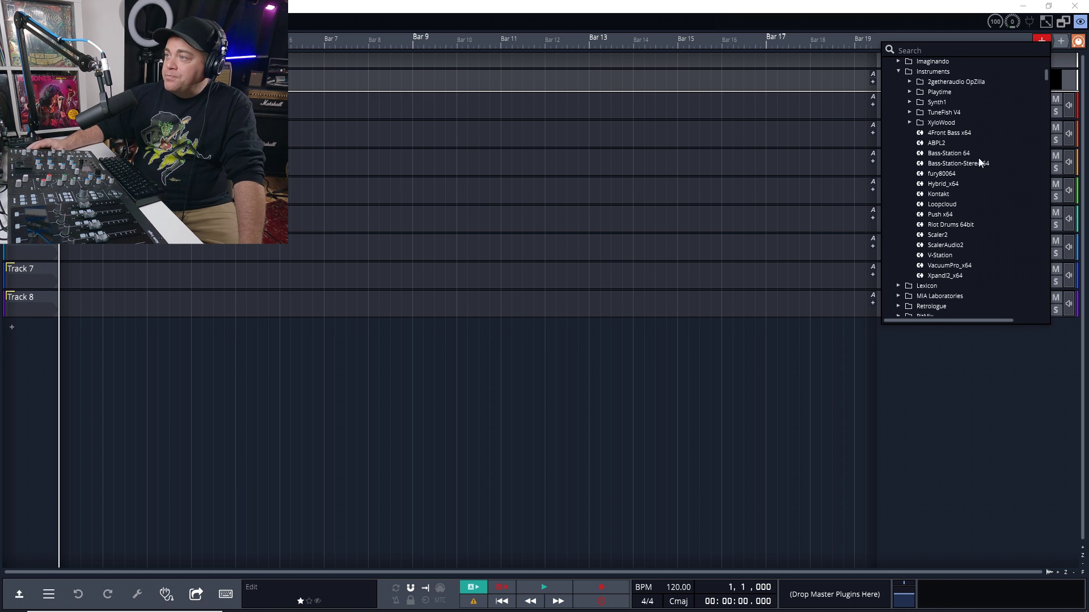
click(948, 191)
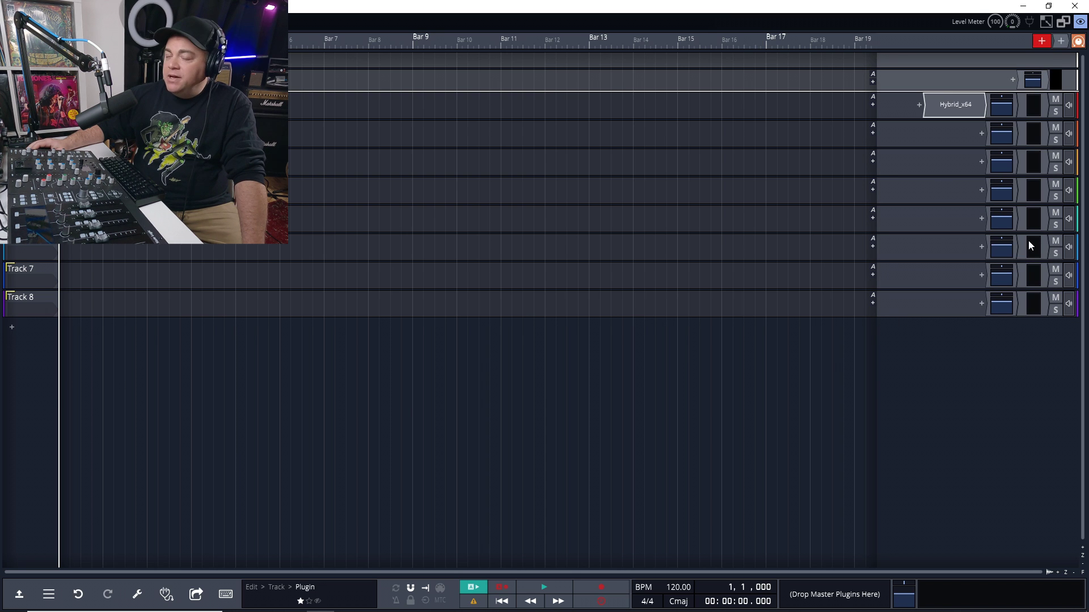
drag(302, 65, 531, 108)
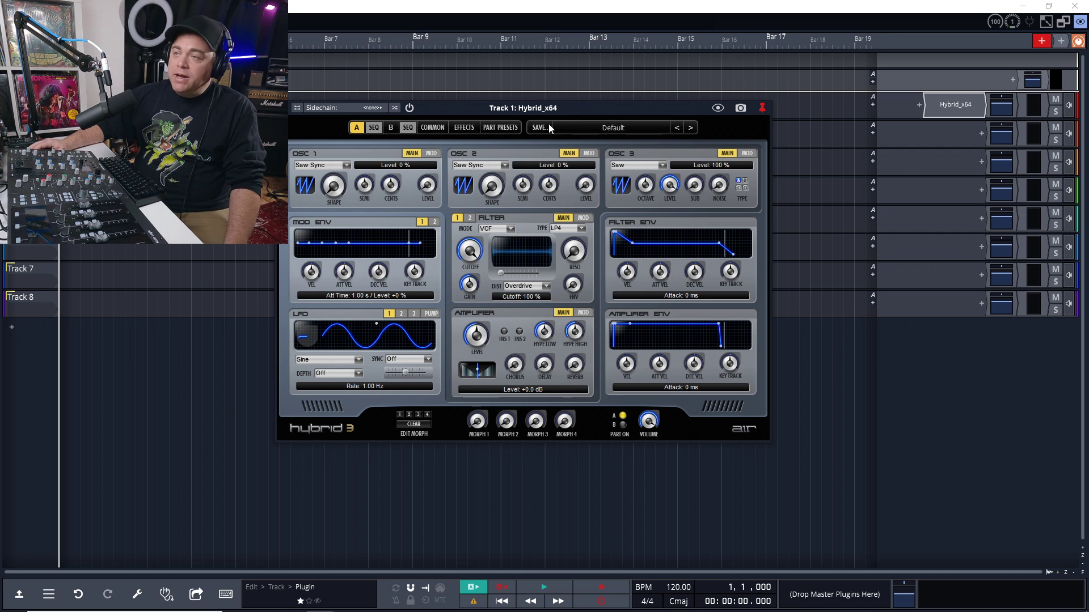
- Load the 05 Soft Pads > 03 Big Sur preset and confirm it in the Program field
click(612, 128)
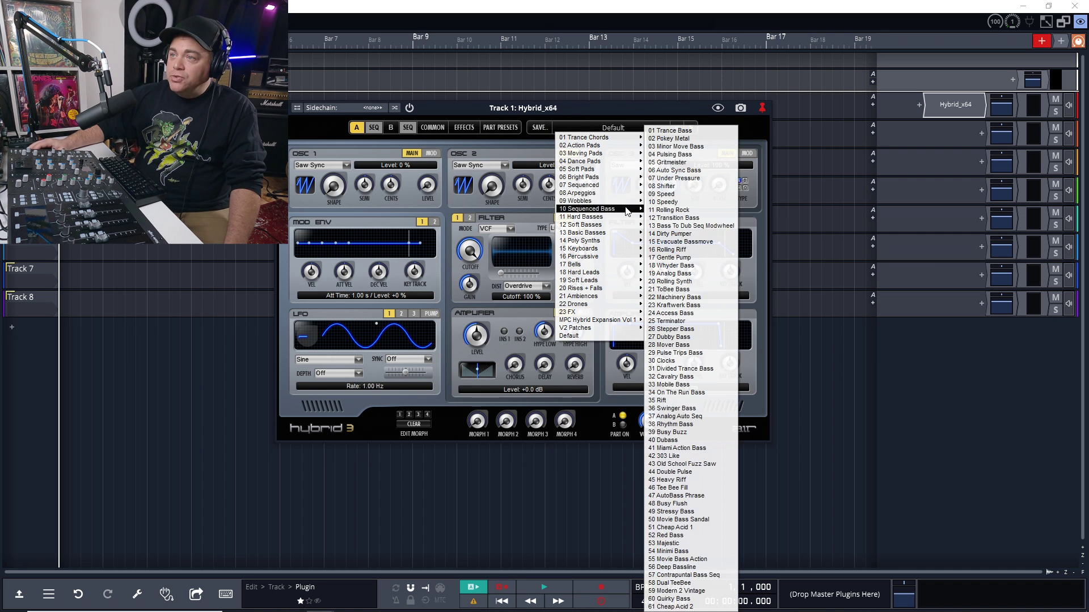
mouse_move(616, 172)
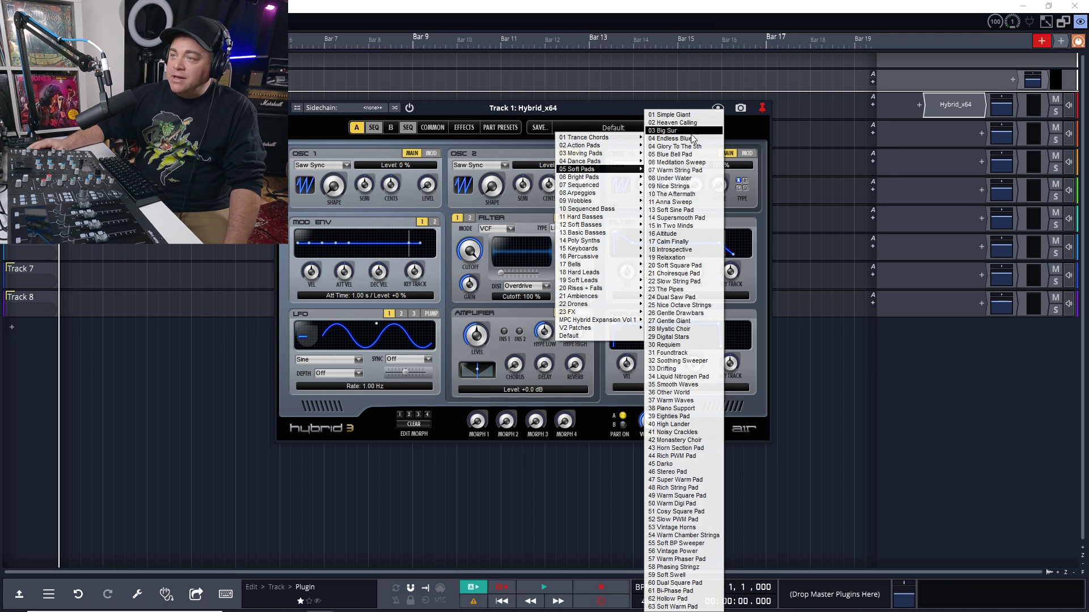
click(680, 131)
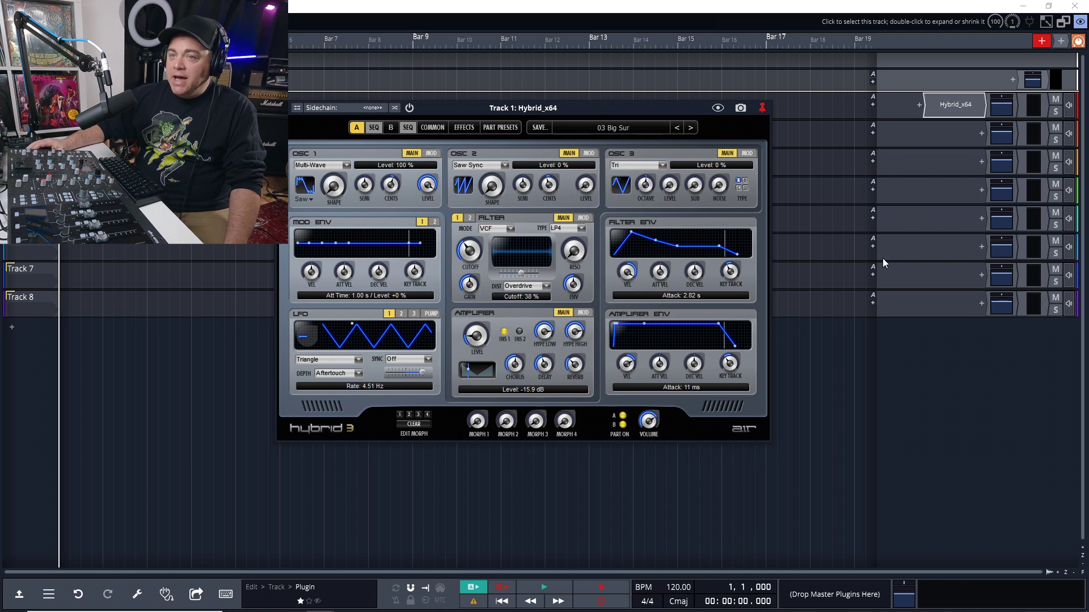
click(18, 594)
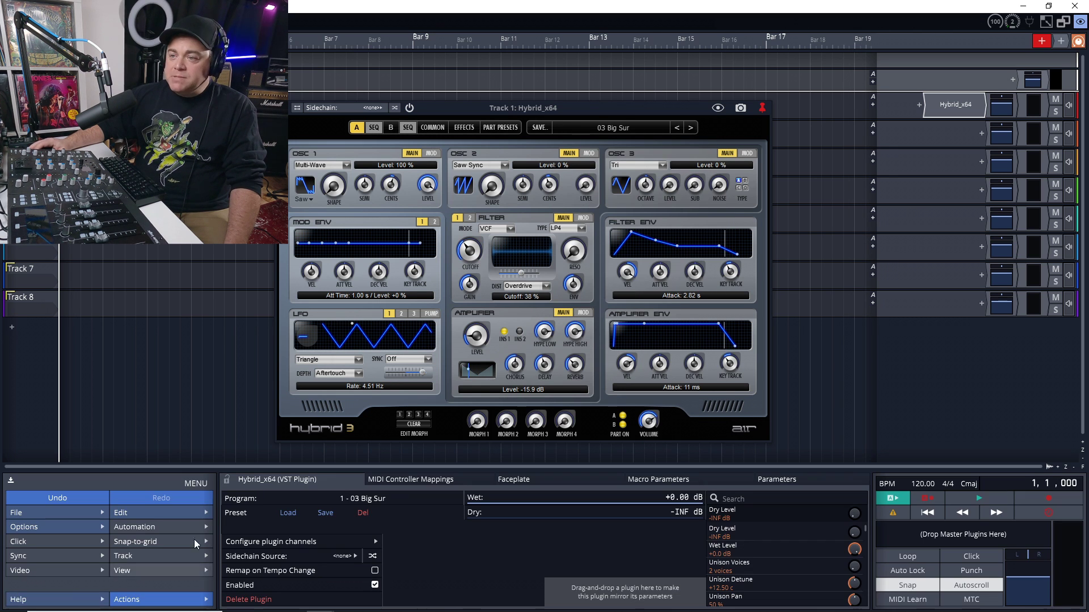
click(342, 495)
click(306, 530)
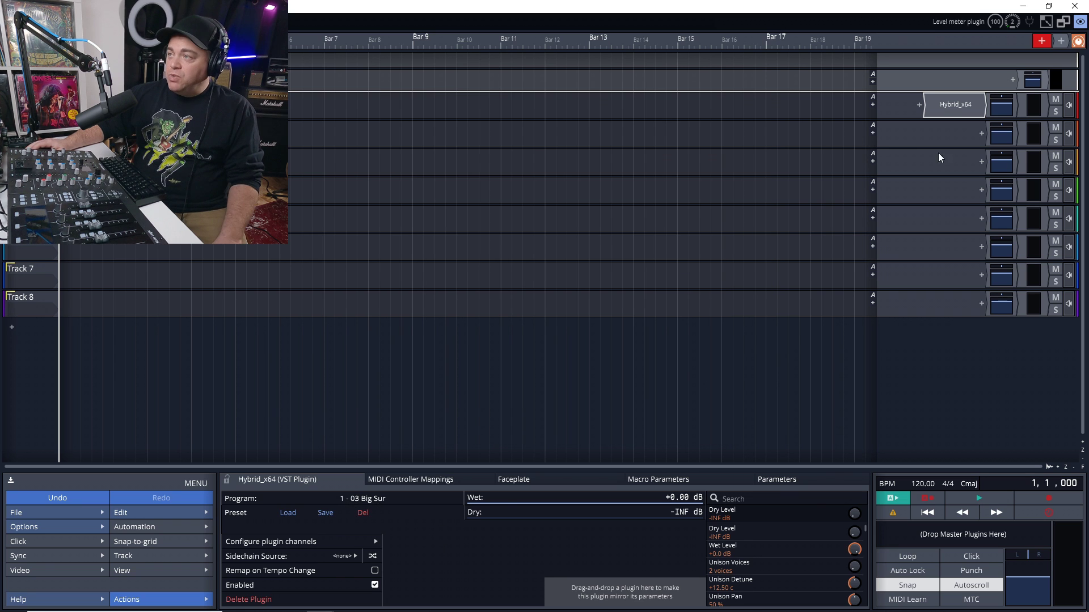
click(953, 105)
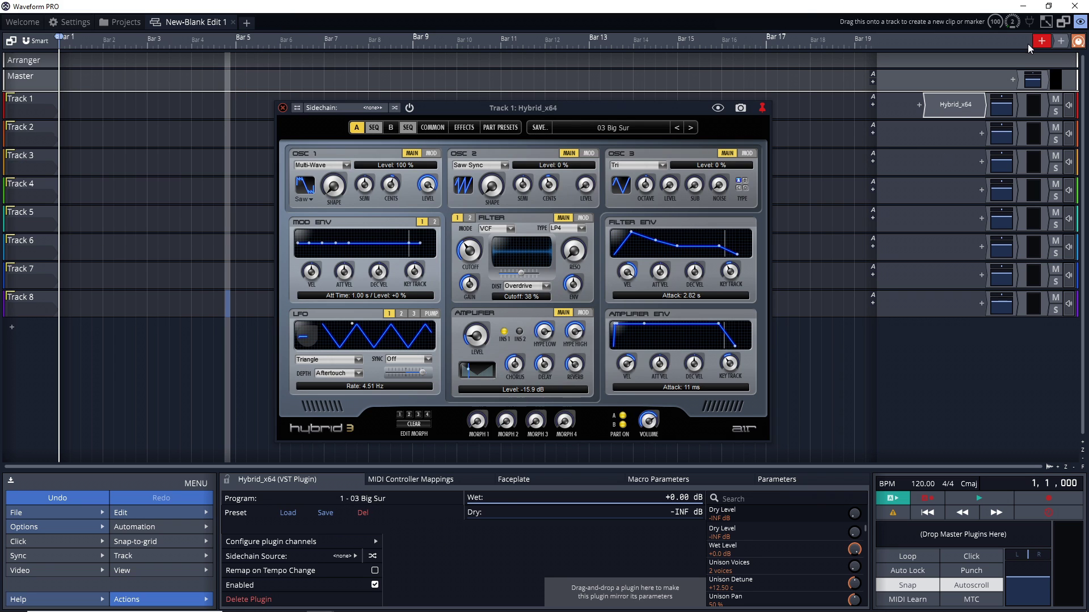
- Add a one-bar MIDI clip on Track 1 at Bar 3 and open it in the MIDI editor
drag(1041, 42, 146, 103)
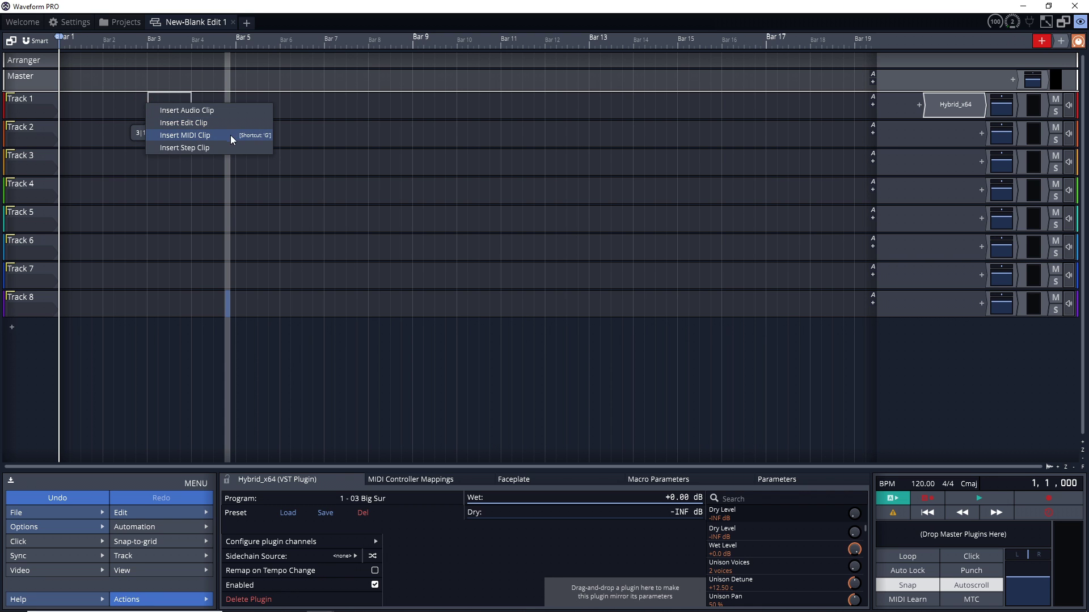
click(207, 132)
double_click(170, 105)
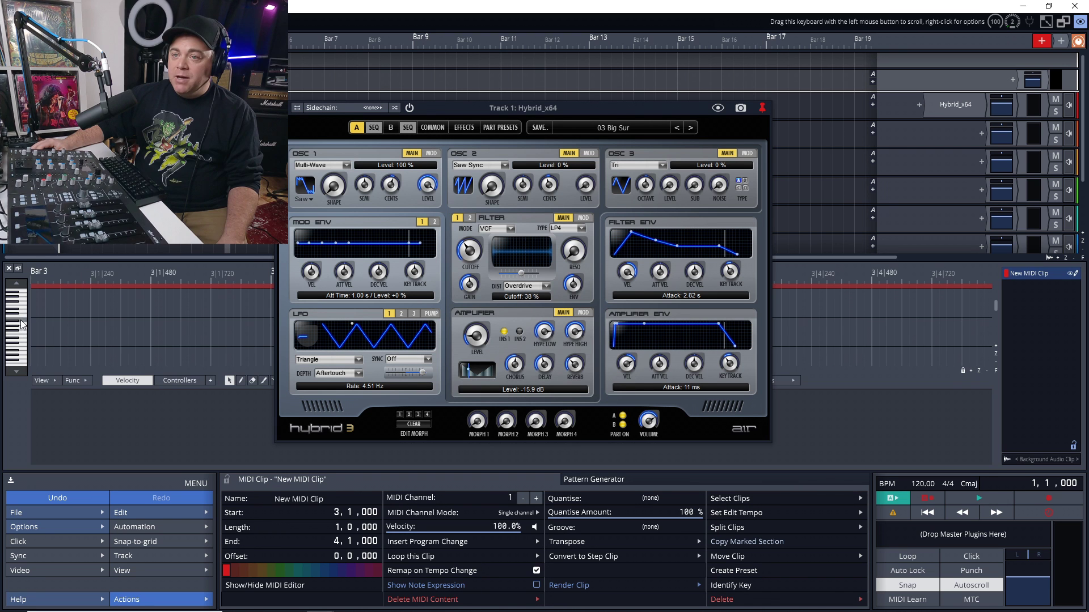
click(21, 320)
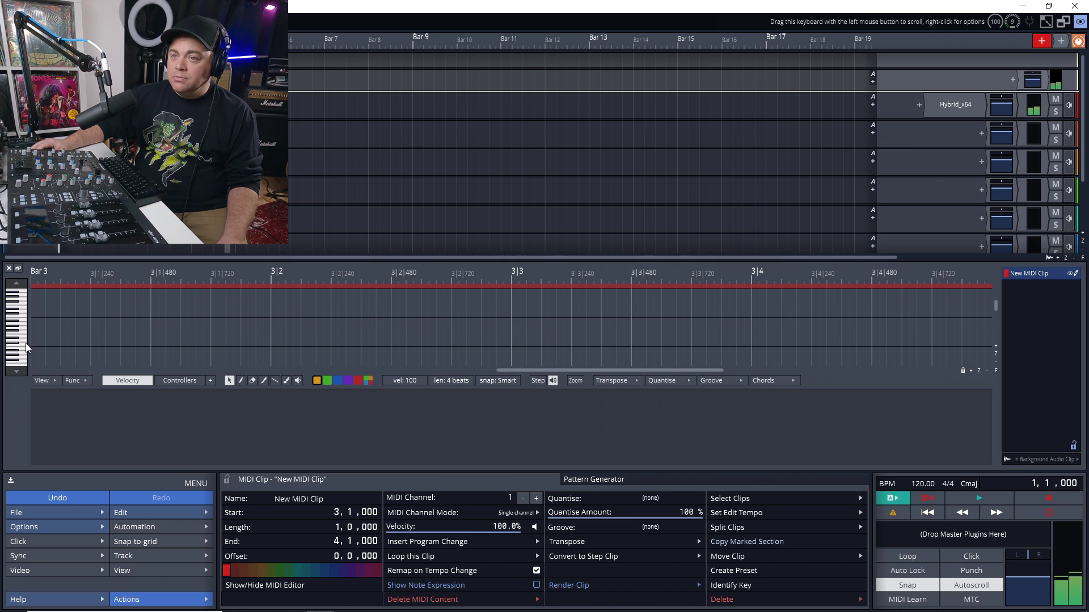
- Pencil in several long notes, including a C#6, then close the MIDI editor
double_click(961, 113)
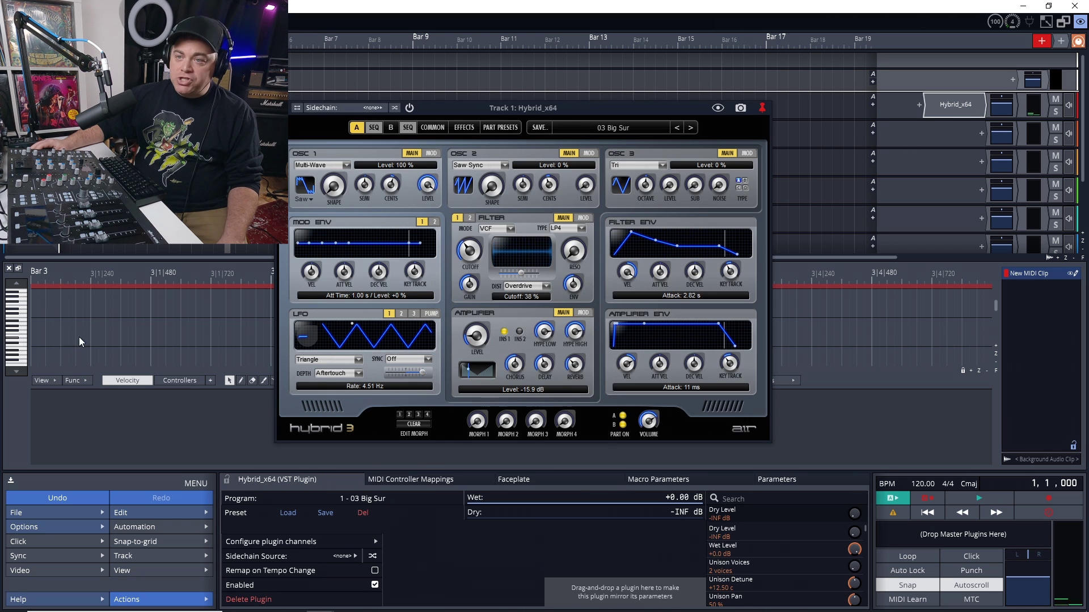
click(100, 338)
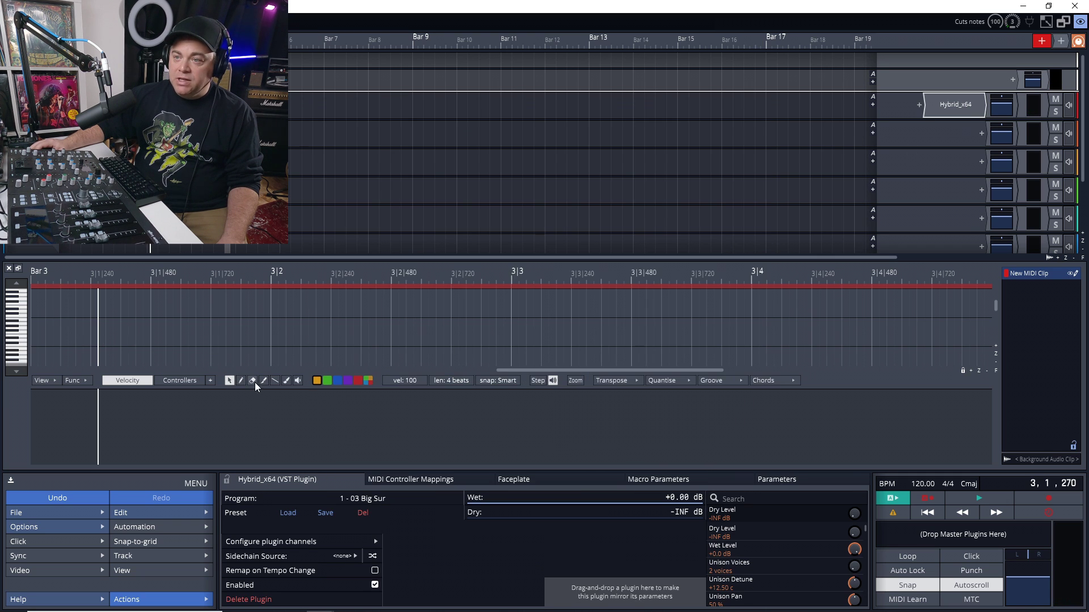
click(241, 381)
click(114, 325)
click(166, 347)
click(203, 301)
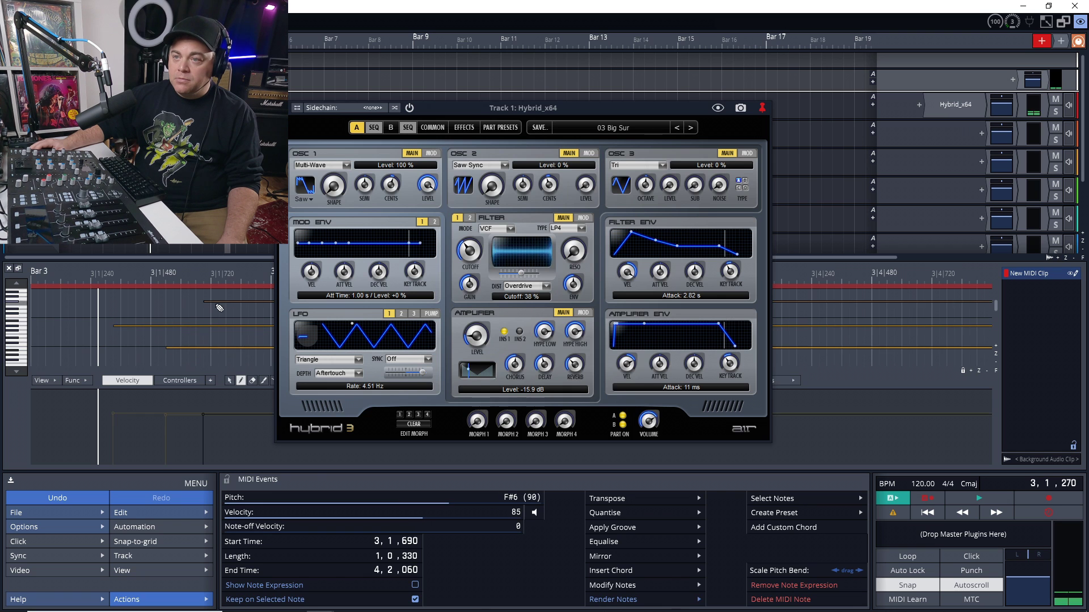
click(219, 313)
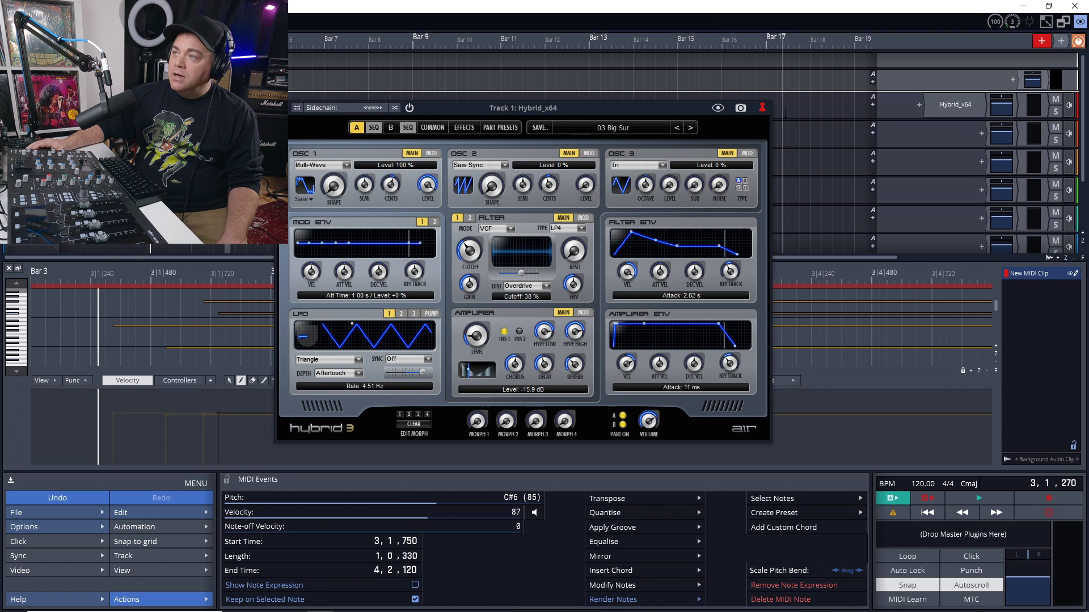
click(10, 266)
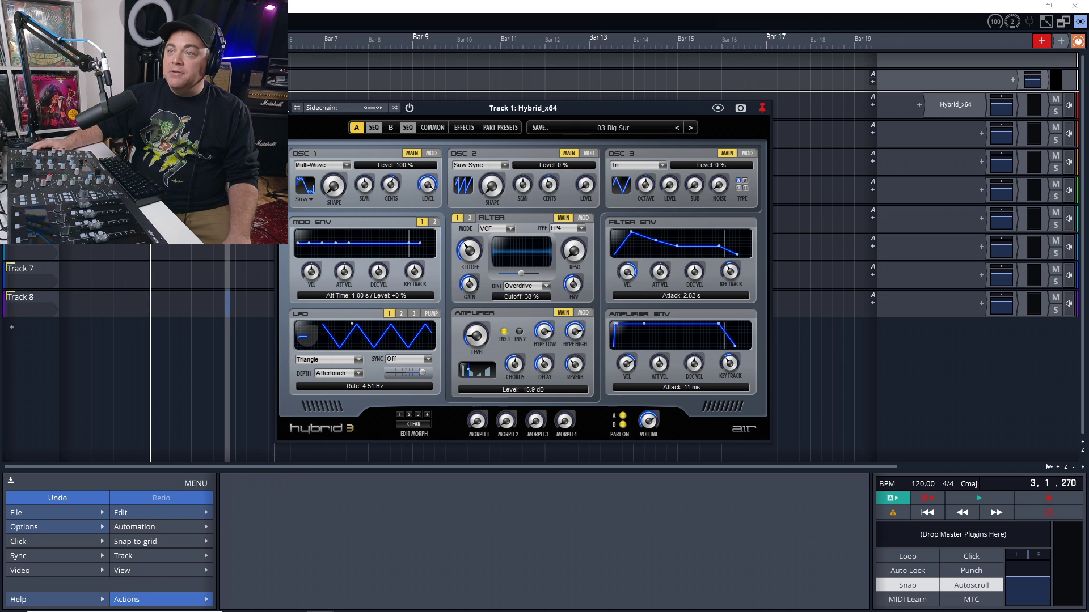
- Close the Hybrid 3 window and select Track 1 to show its properties
click(761, 108)
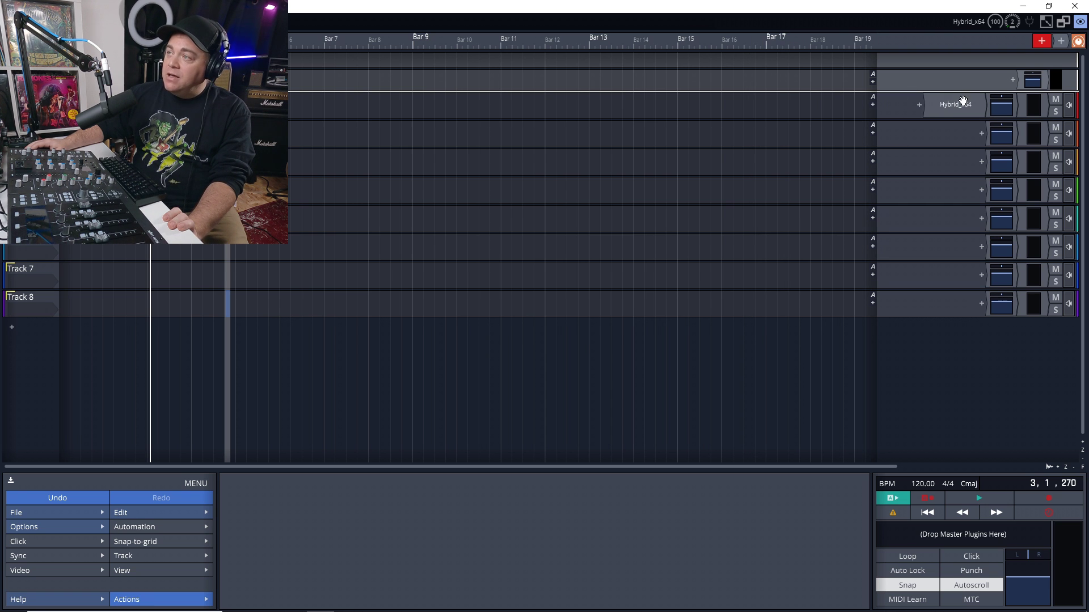
mouse_move(964, 102)
mouse_down()
mouse_move(904, 100)
mouse_move(958, 102)
mouse_up()
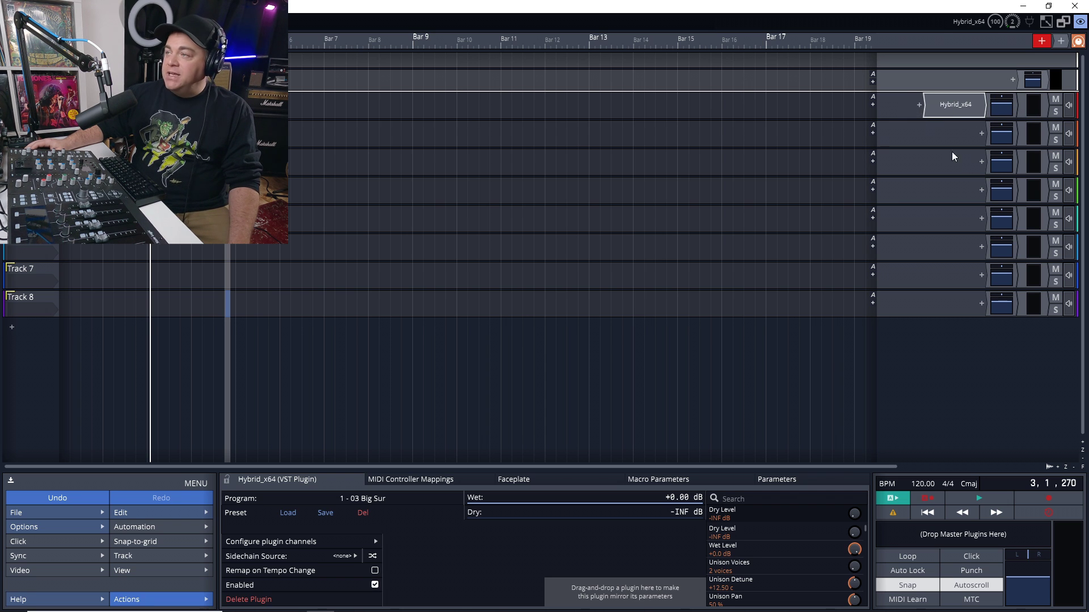
click(921, 106)
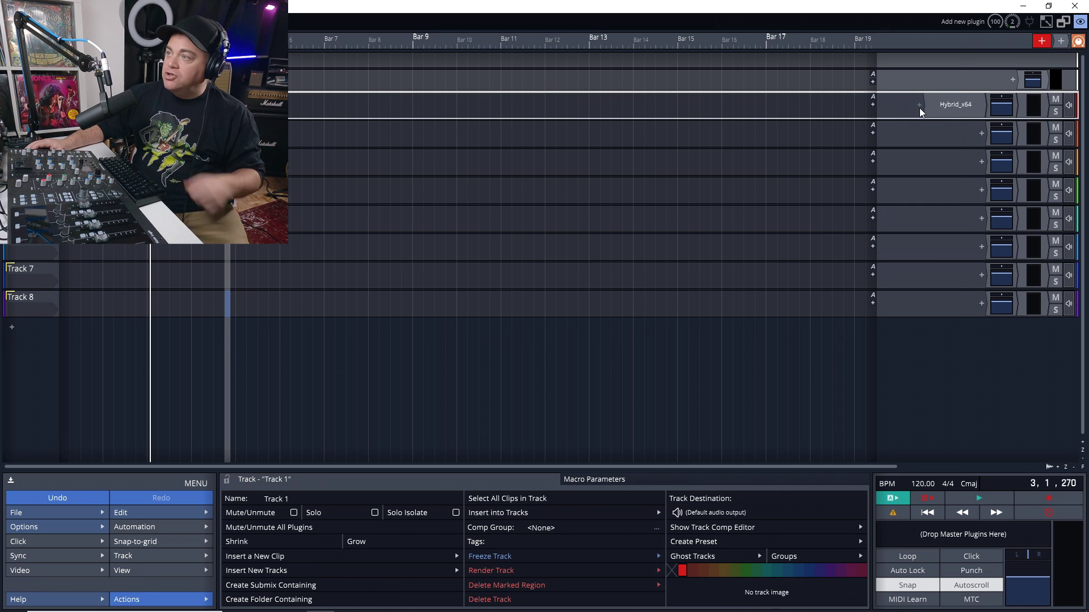
- Insert #TBus Compressor from Common Files/VST3 on Track 1, then close its window
click(919, 106)
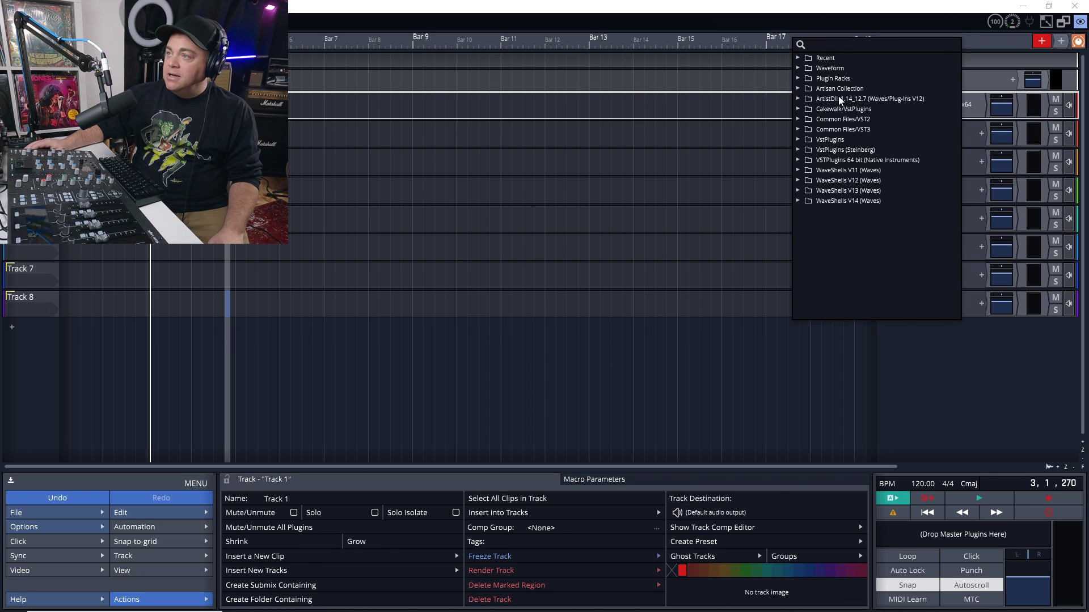
click(797, 130)
click(819, 135)
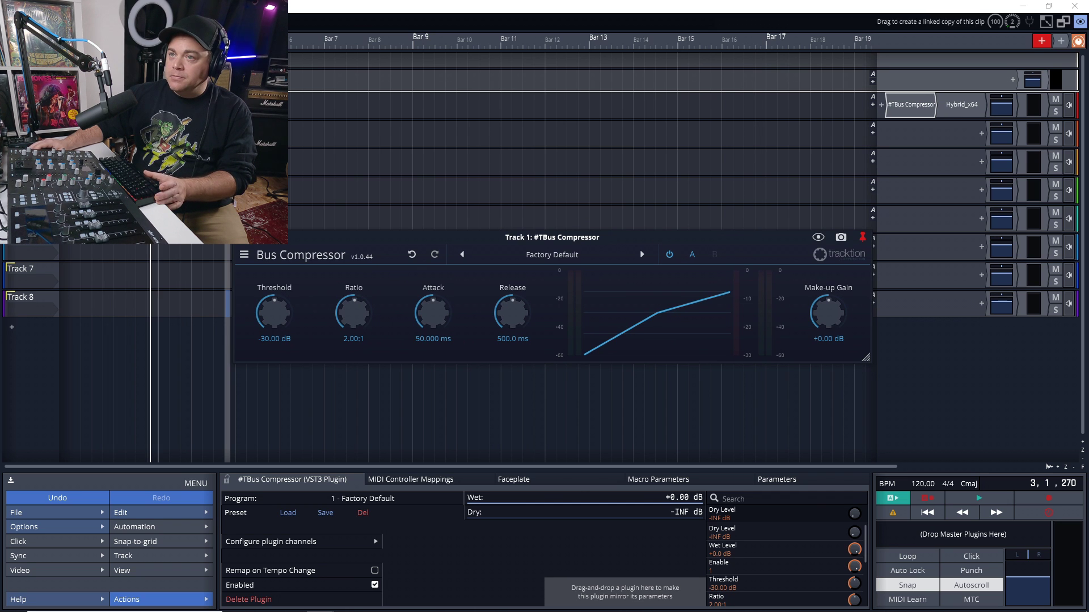
key(Tab)
click(15, 334)
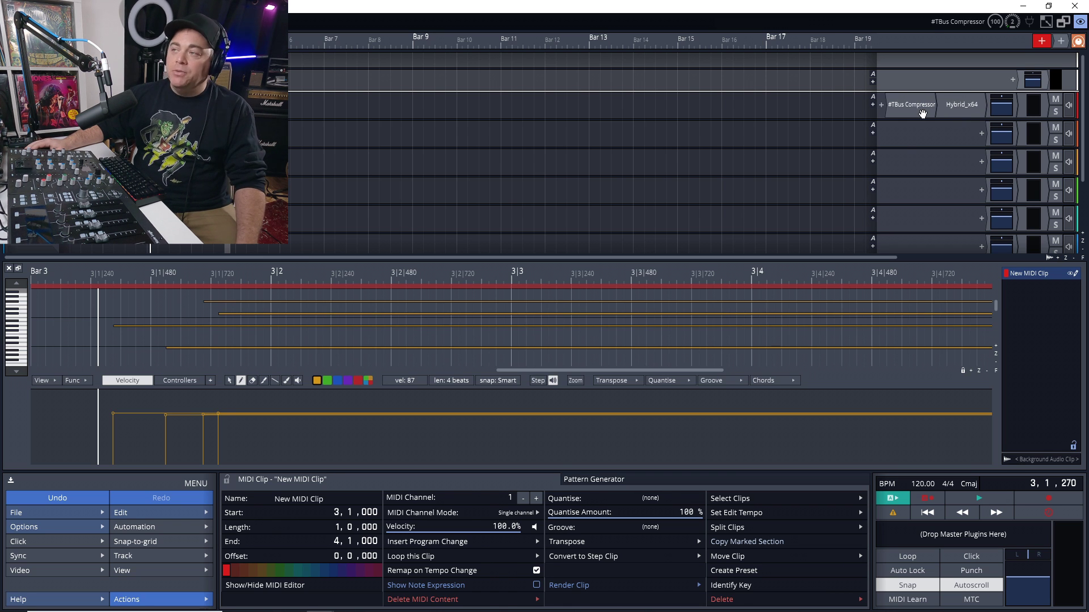
- Move Hybrid_x64 ahead of the compressor and add bx_masterdesk from Recent to its left
drag(922, 114, 972, 107)
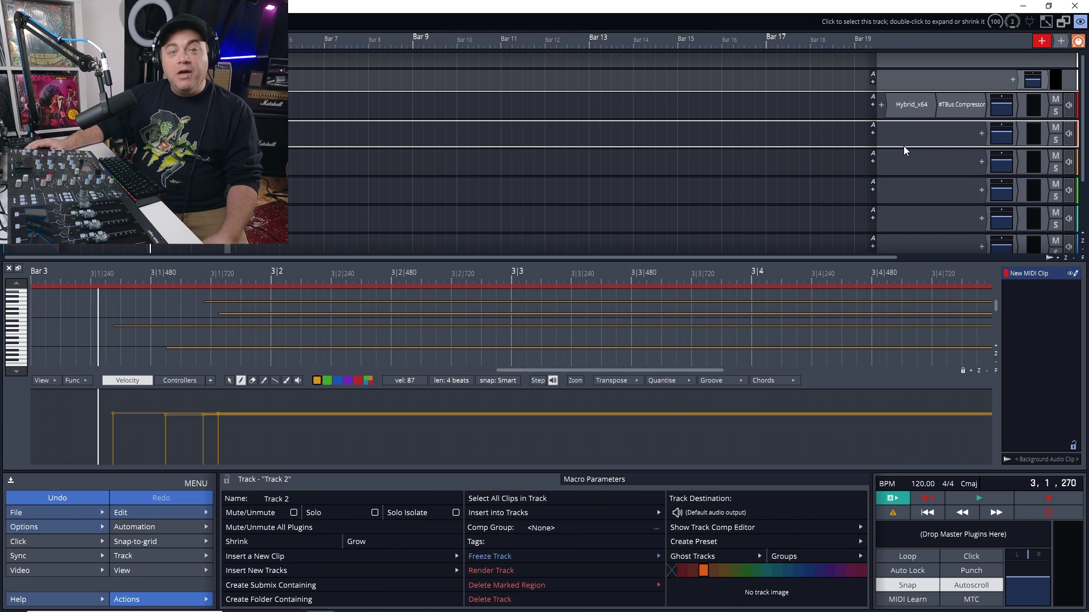
double_click(911, 109)
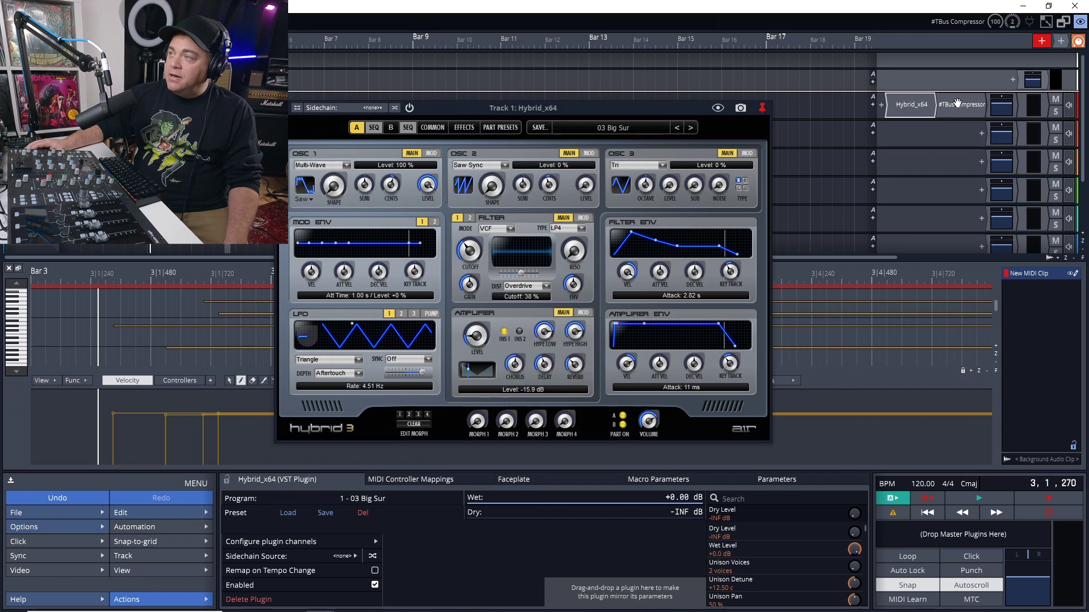
right_click(915, 106)
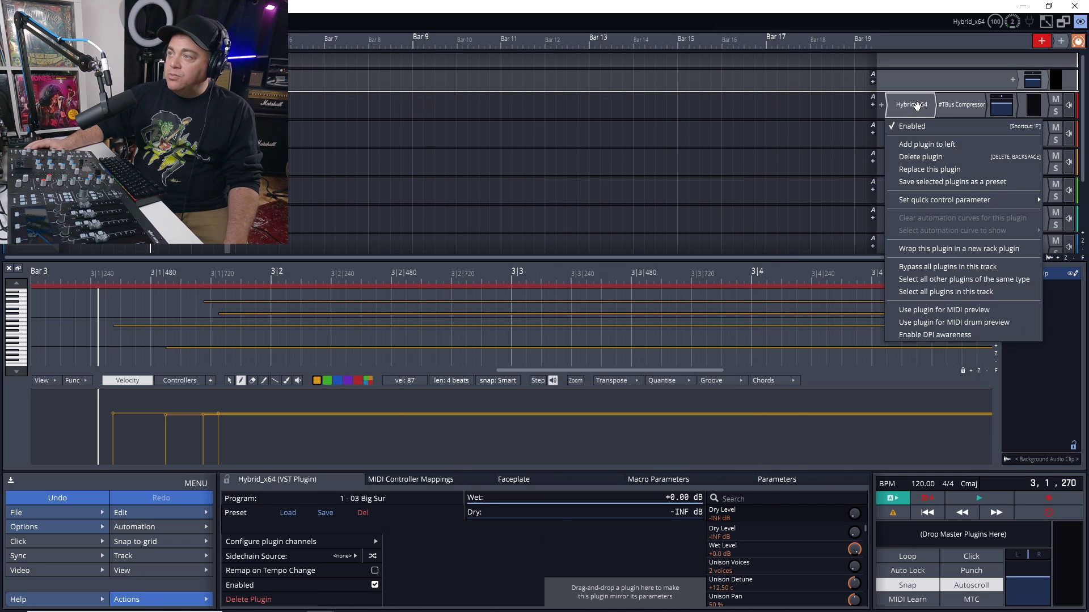
click(944, 145)
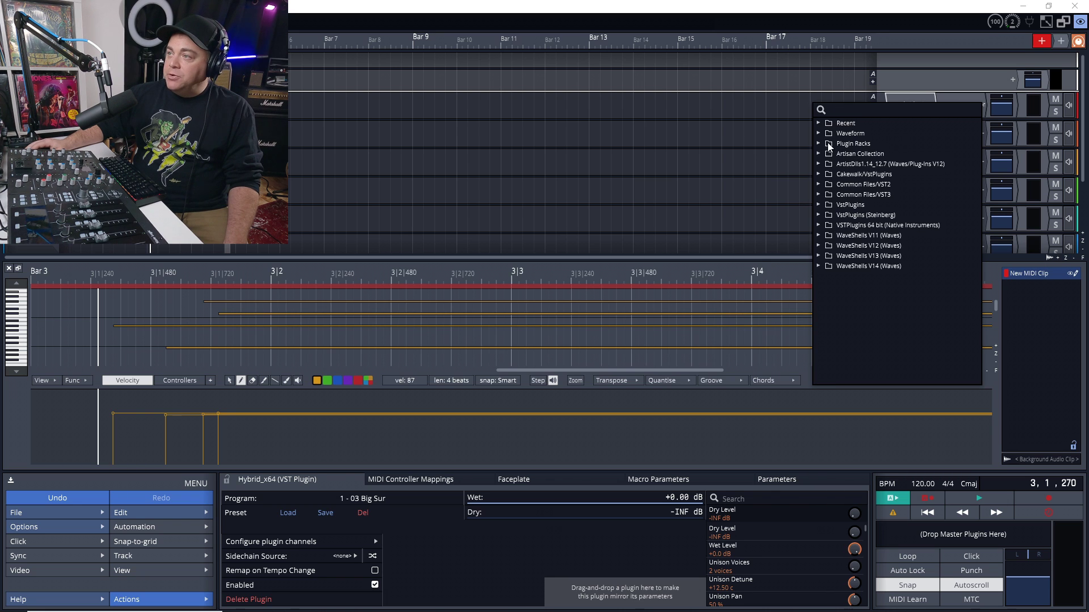
click(818, 123)
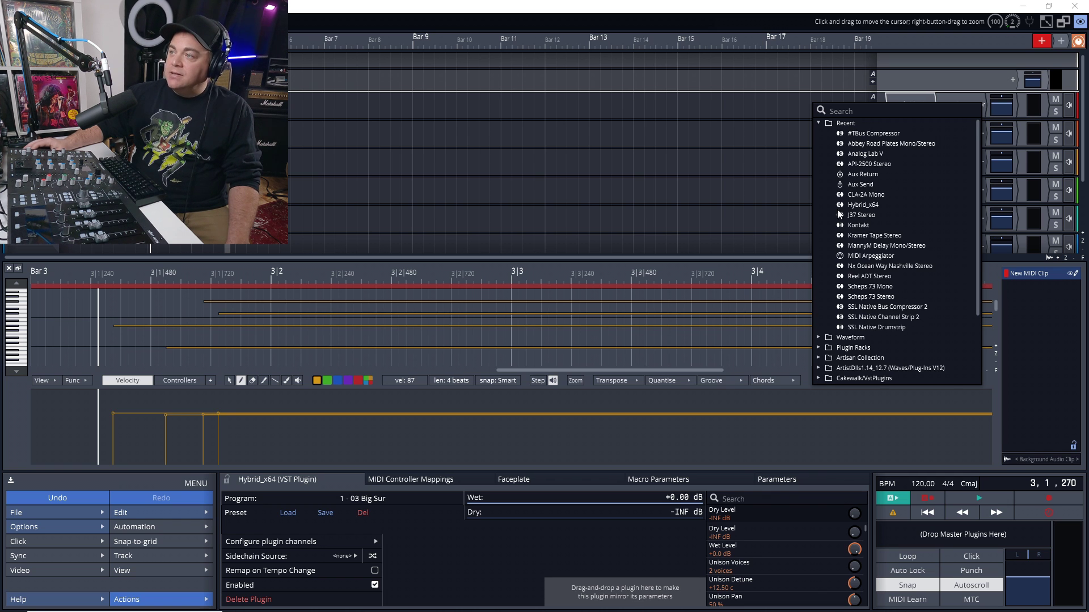
double_click(901, 105)
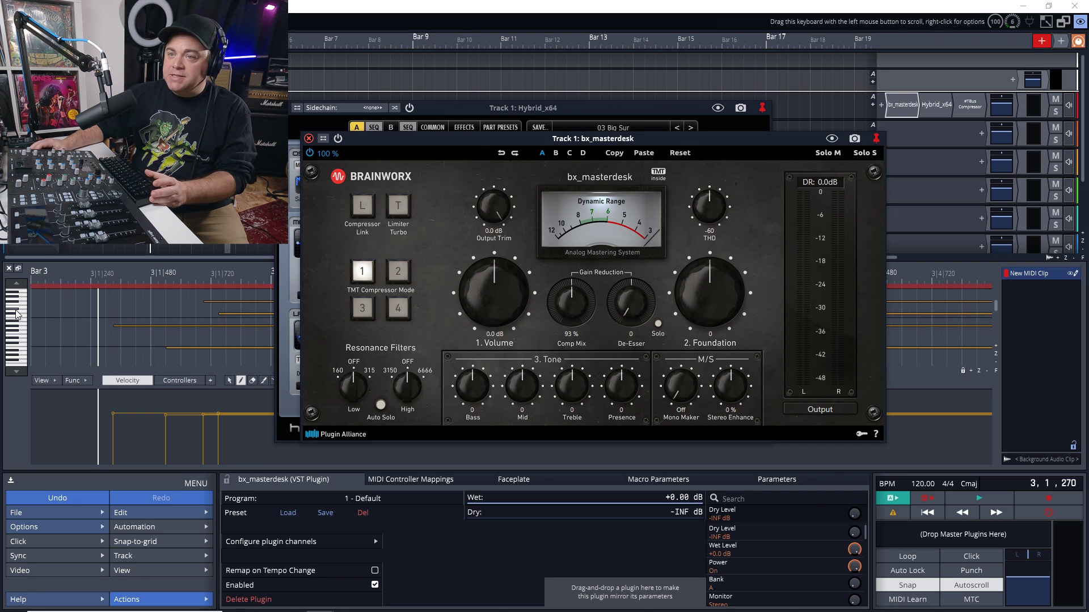
- Move bx_masterdesk after Hybrid_x64, audition playback briefly, and close both plugin windows
drag(903, 105, 937, 105)
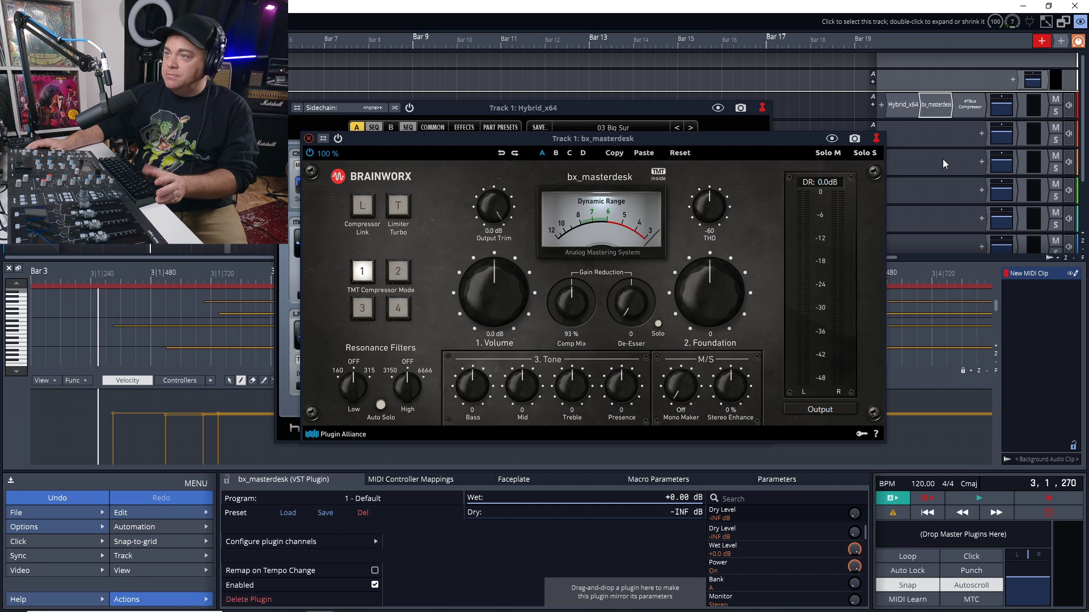
key(space)
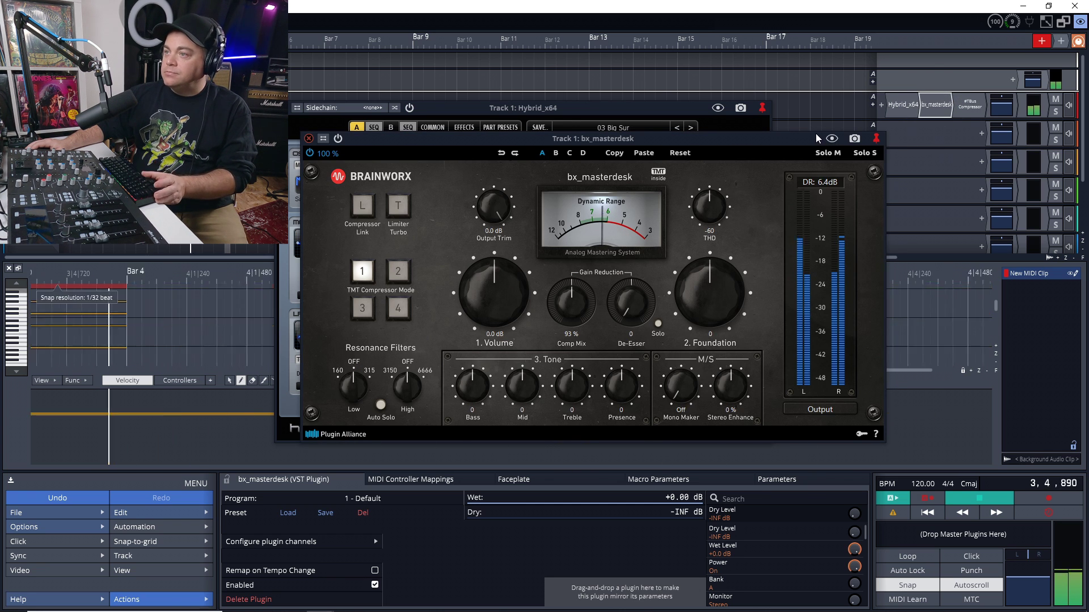
key(space)
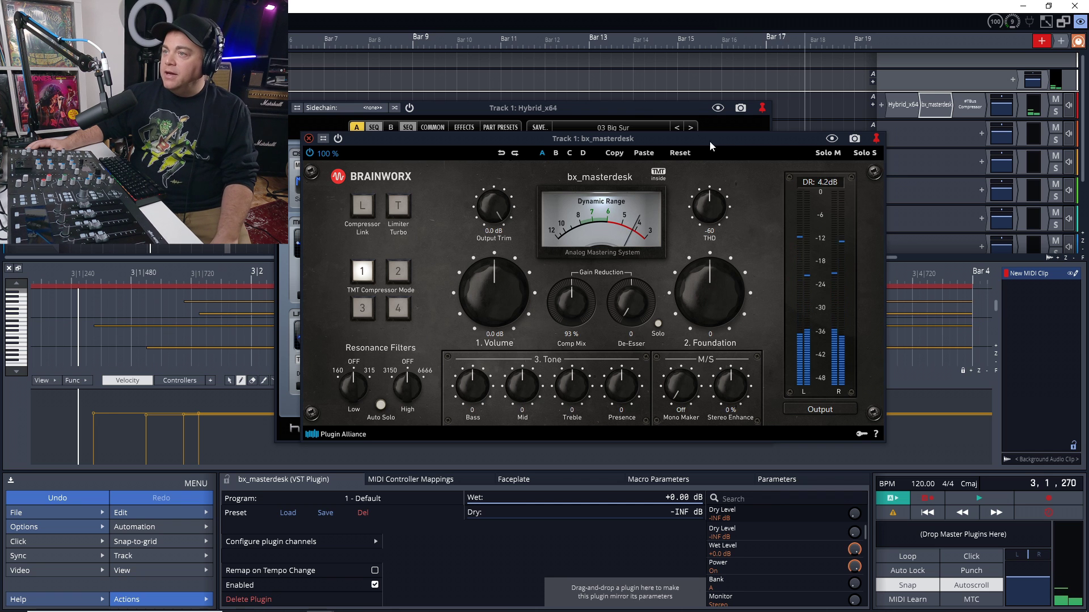
click(308, 138)
click(284, 108)
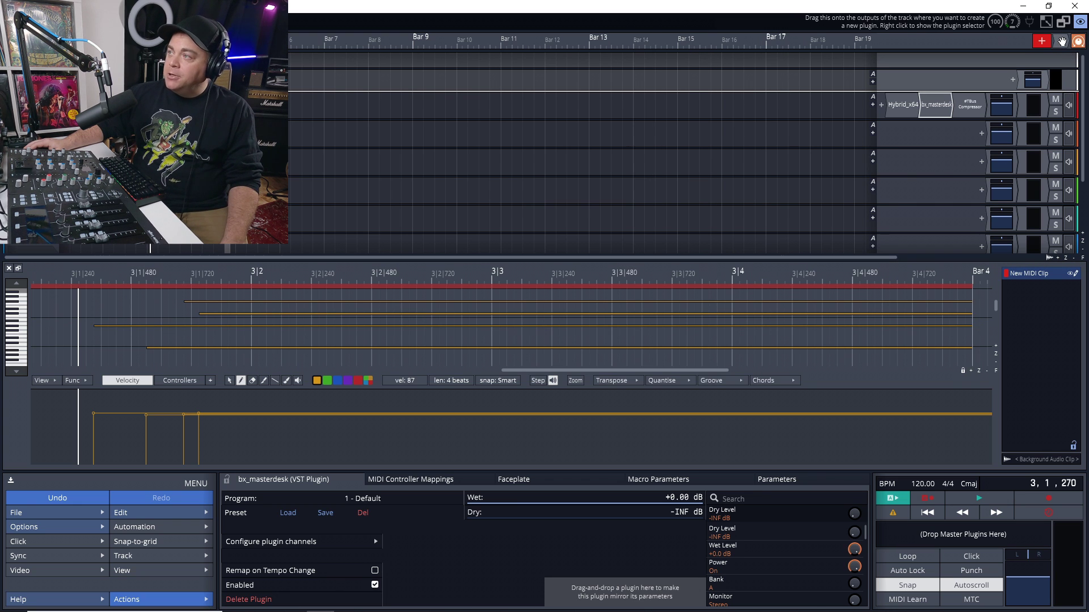
right_click(1062, 41)
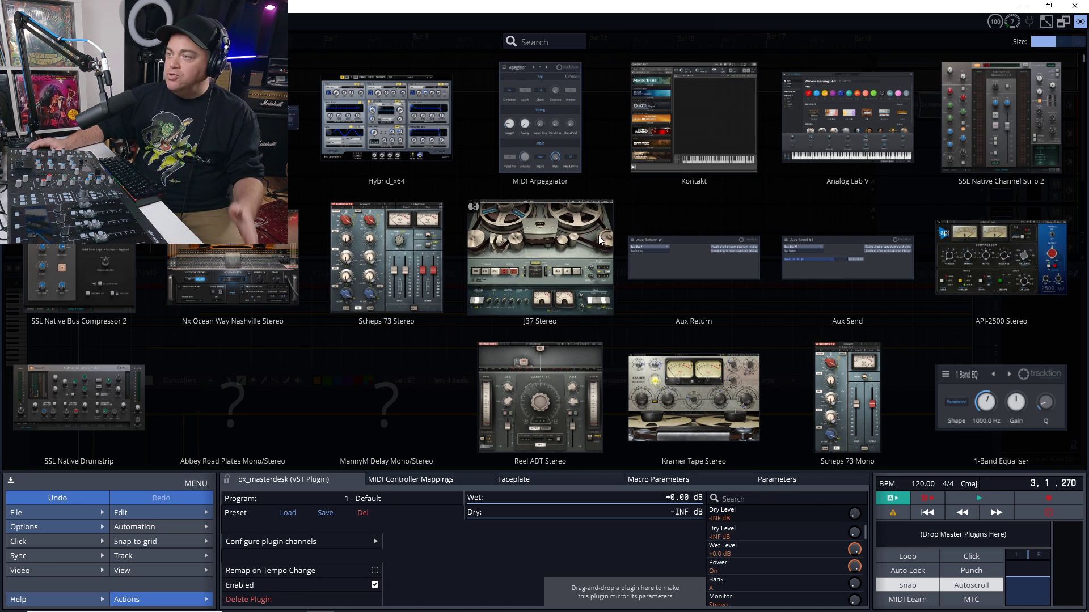
scroll(733, 300, down, 5)
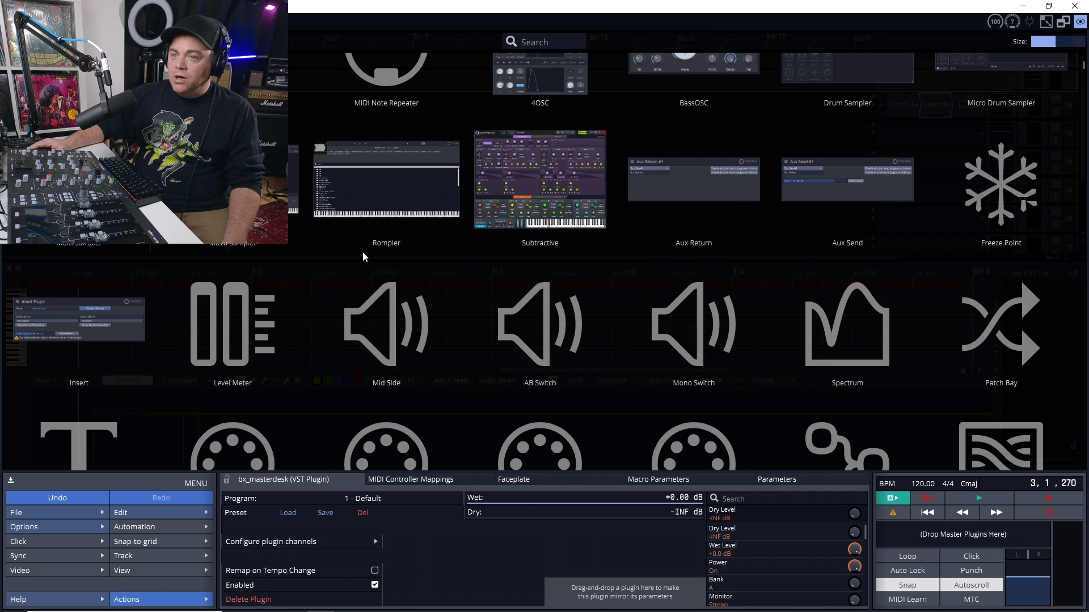
scroll(193, 261, down, 10)
scroll(205, 262, up, 15)
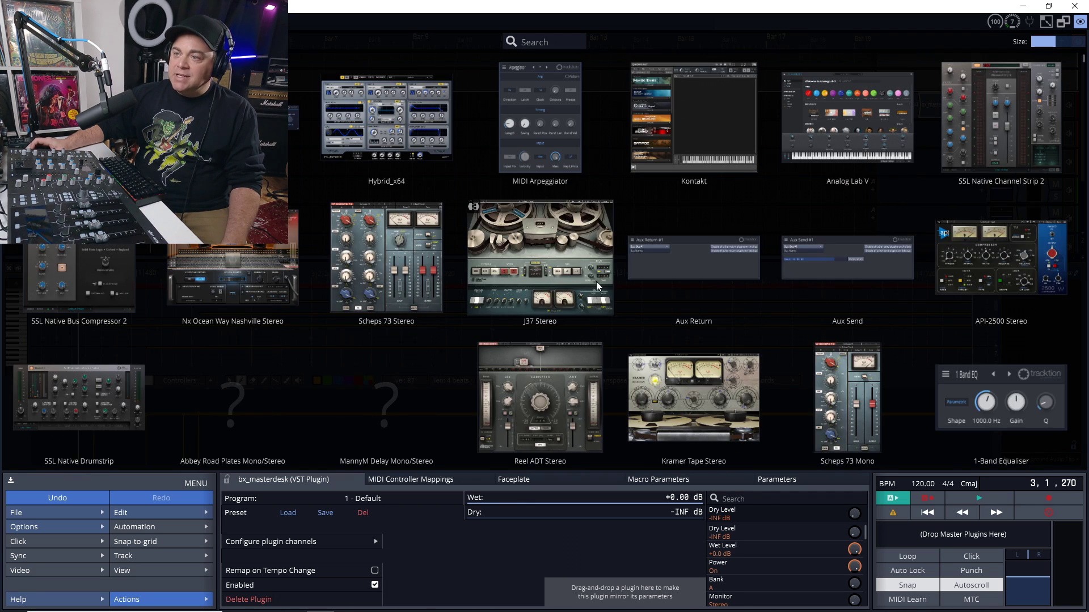
scroll(822, 363, down, 15)
scroll(737, 351, up, 15)
scroll(851, 329, down, 5)
scroll(896, 335, down, 10)
scroll(879, 340, up, 15)
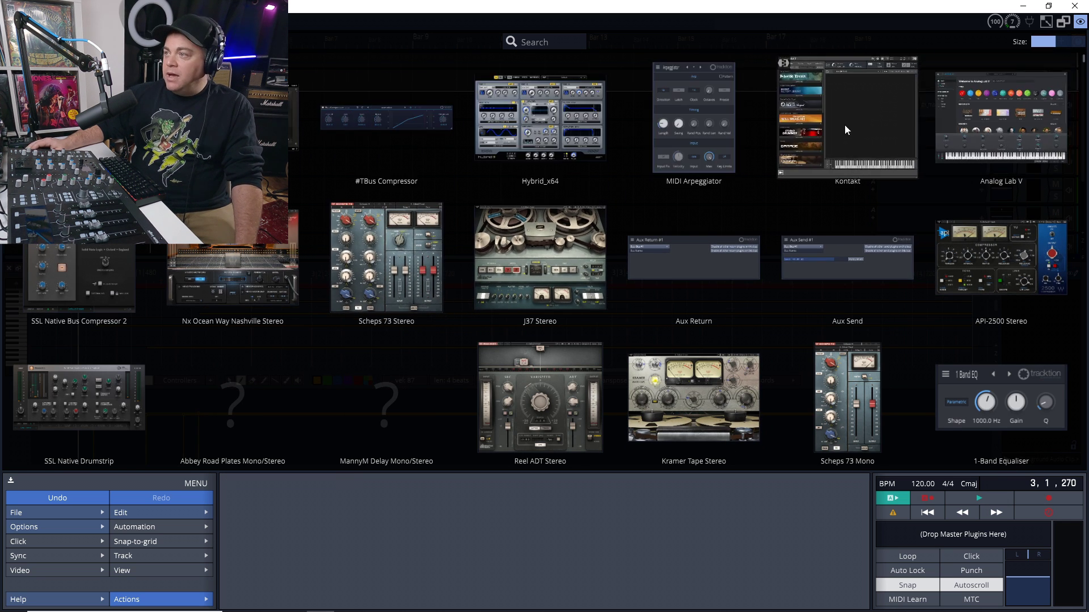
click(772, 137)
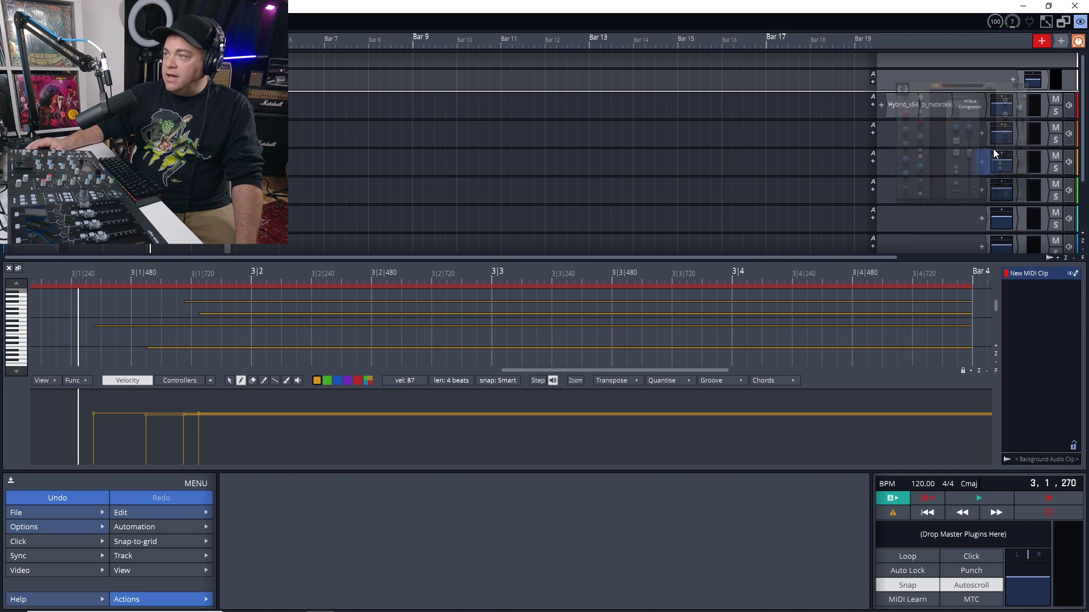
- Put SSL Native Channel Strip 2 on Track 2 and move bx_masterdesk after the Bus Compressor
mouse_move(944, 104)
drag(944, 104, 988, 143)
drag(985, 144, 984, 142)
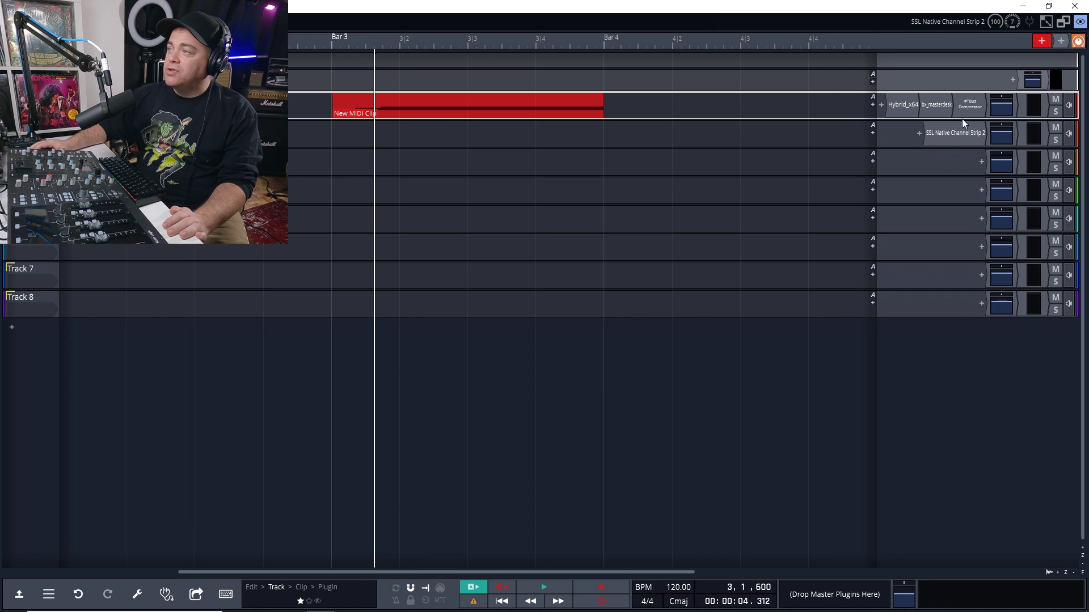
mouse_move(941, 104)
mouse_down()
mouse_move(984, 104)
mouse_move(958, 104)
mouse_up()
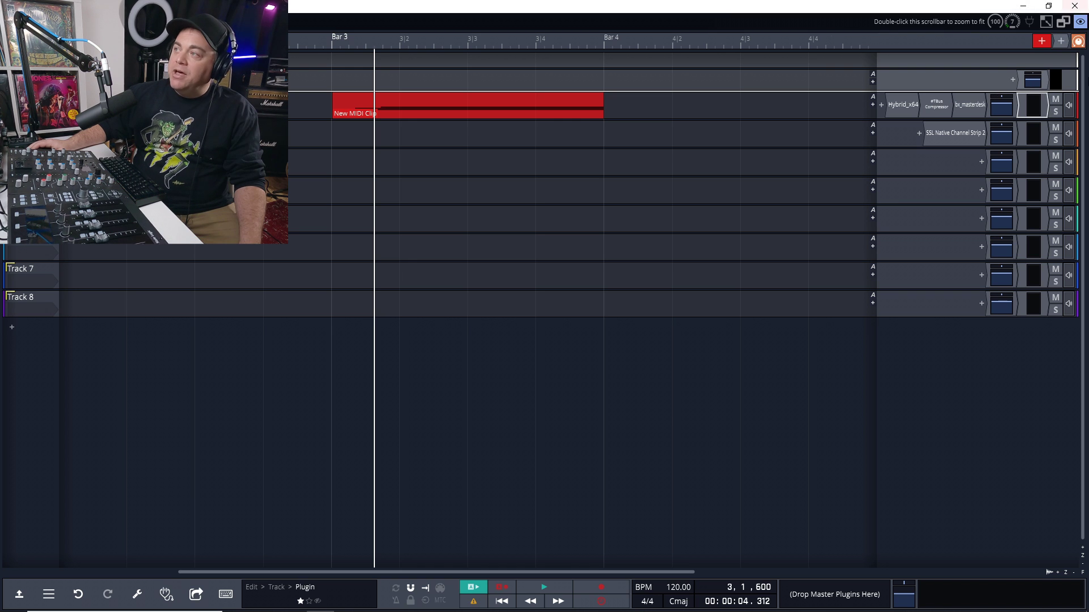
- Enable the Mixer in the panel layout to show all eight track strips, Master and their plugins
click(1080, 22)
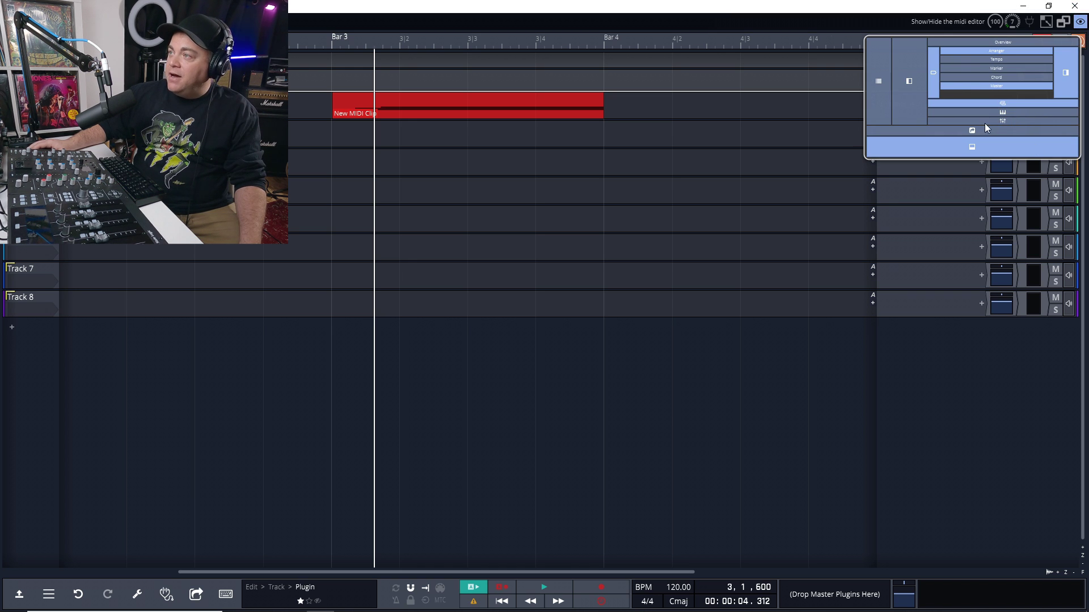
click(1000, 120)
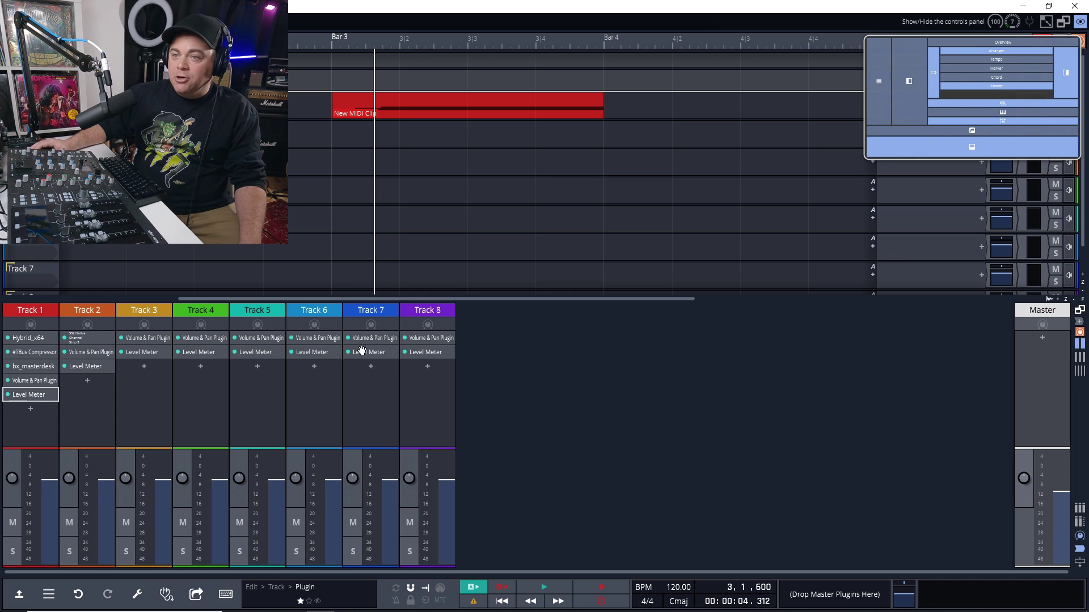
click(144, 366)
click(142, 365)
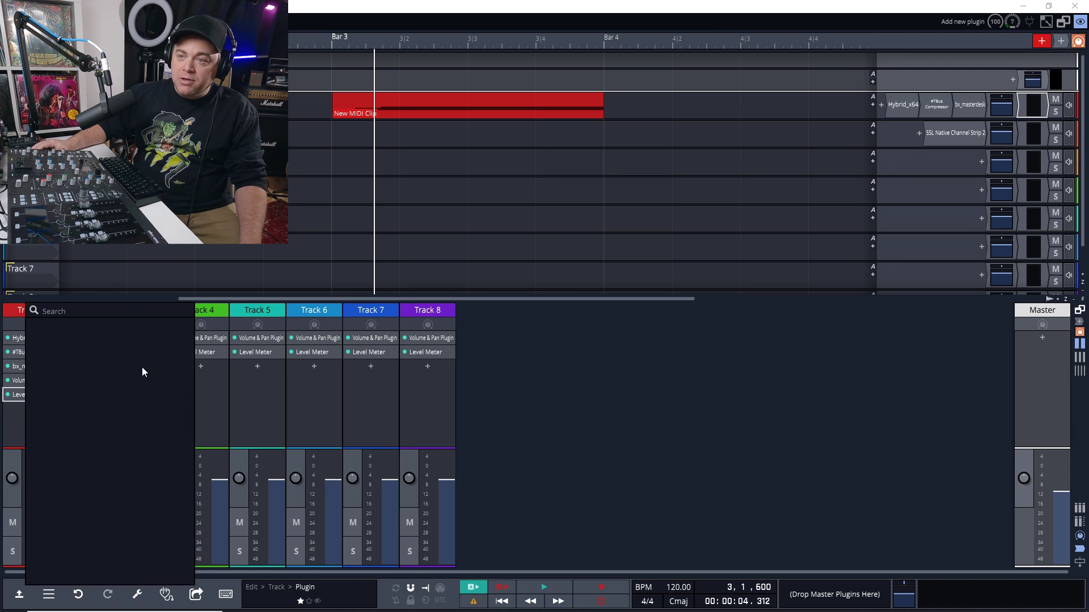